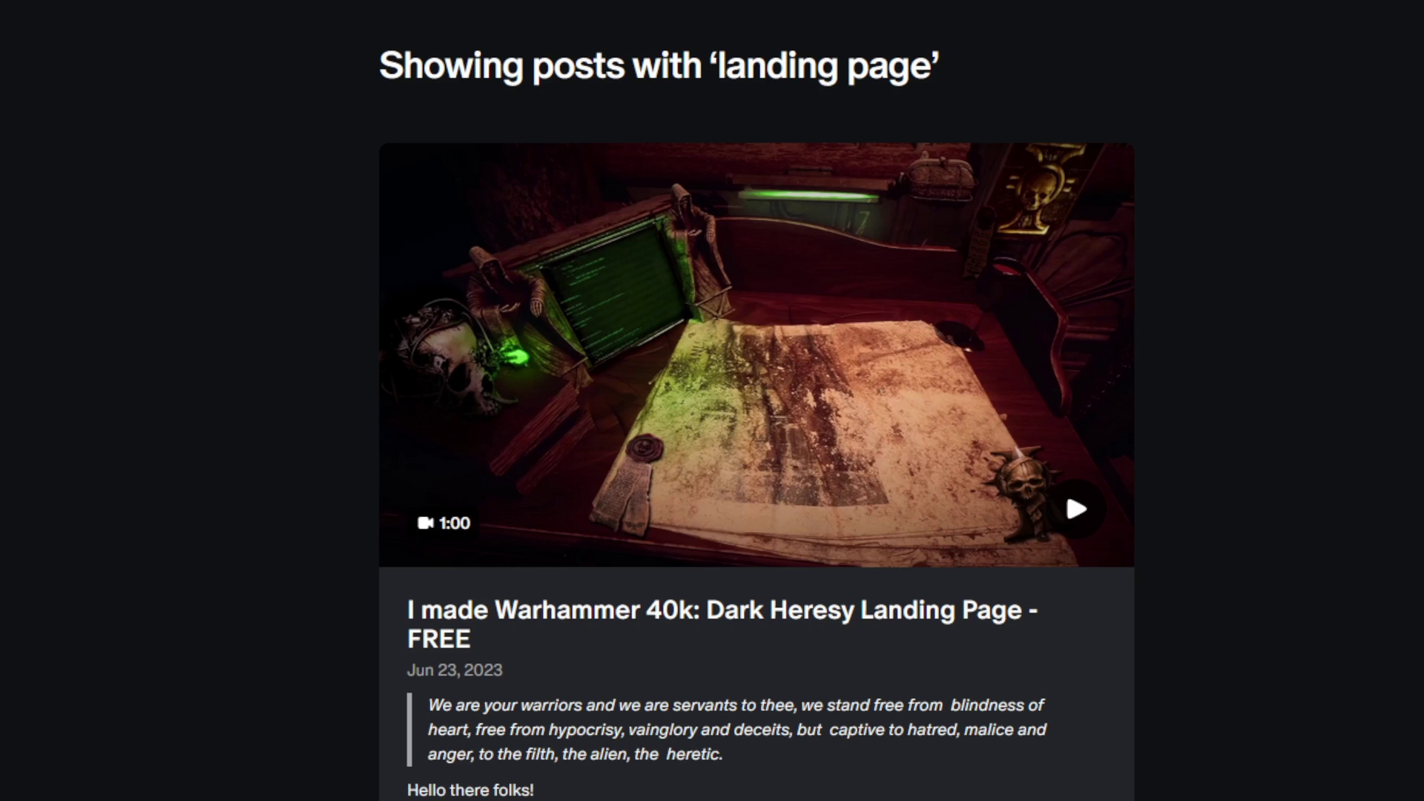
# Scroll through the Patreon landing page posts down to Lost Mines v.2.
pyautogui.scroll(-20, 1298, 238)
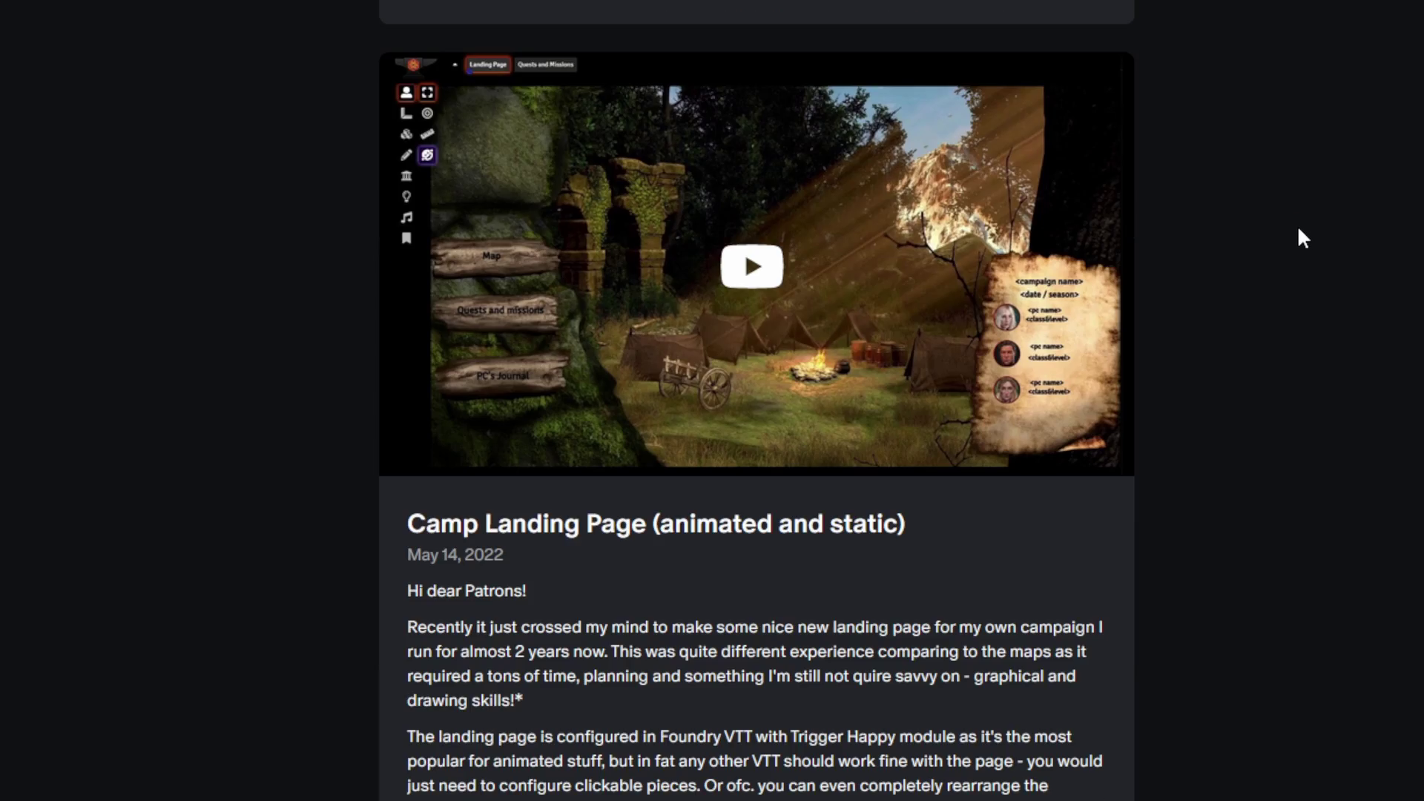
pyautogui.scroll(-20, 1303, 235)
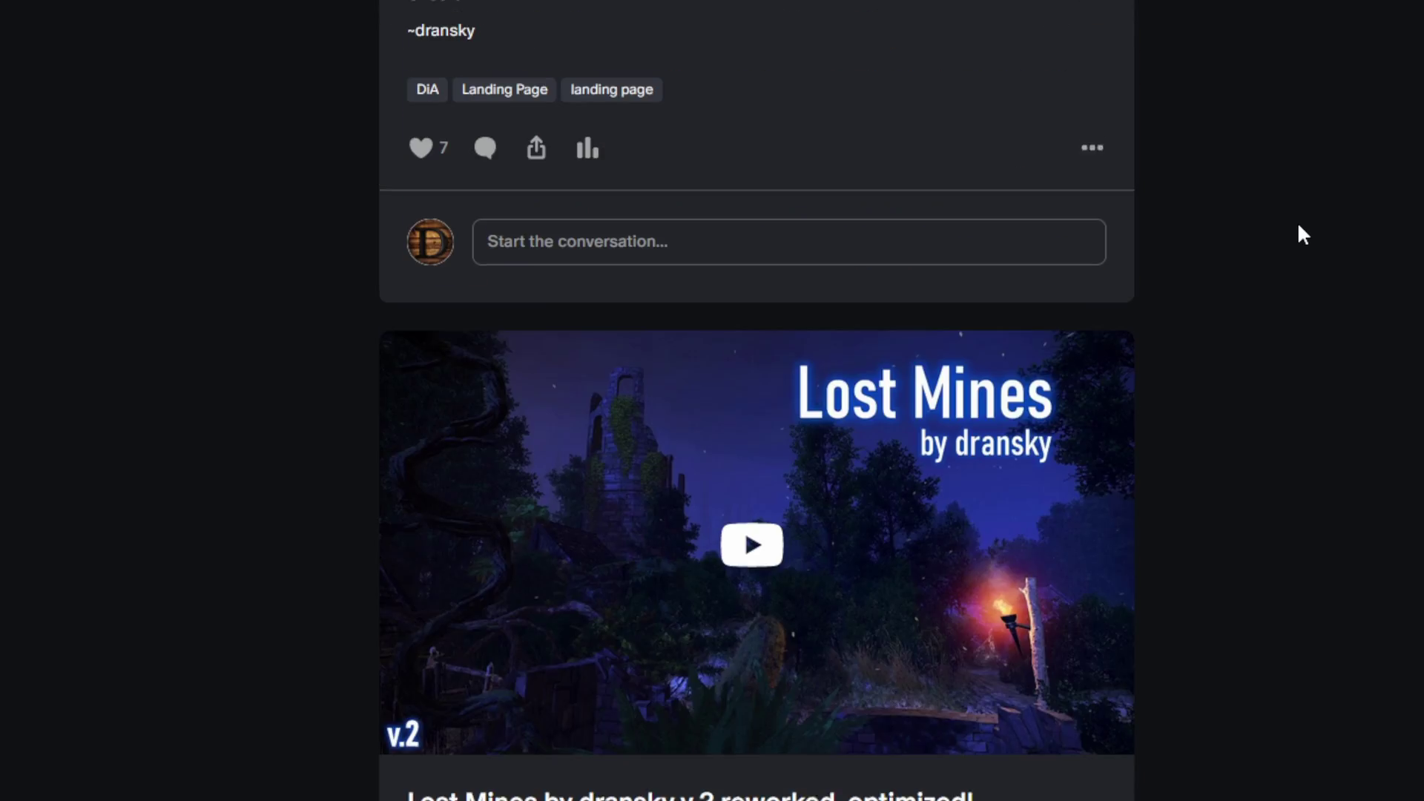
pyautogui.scroll(-5, 1298, 227)
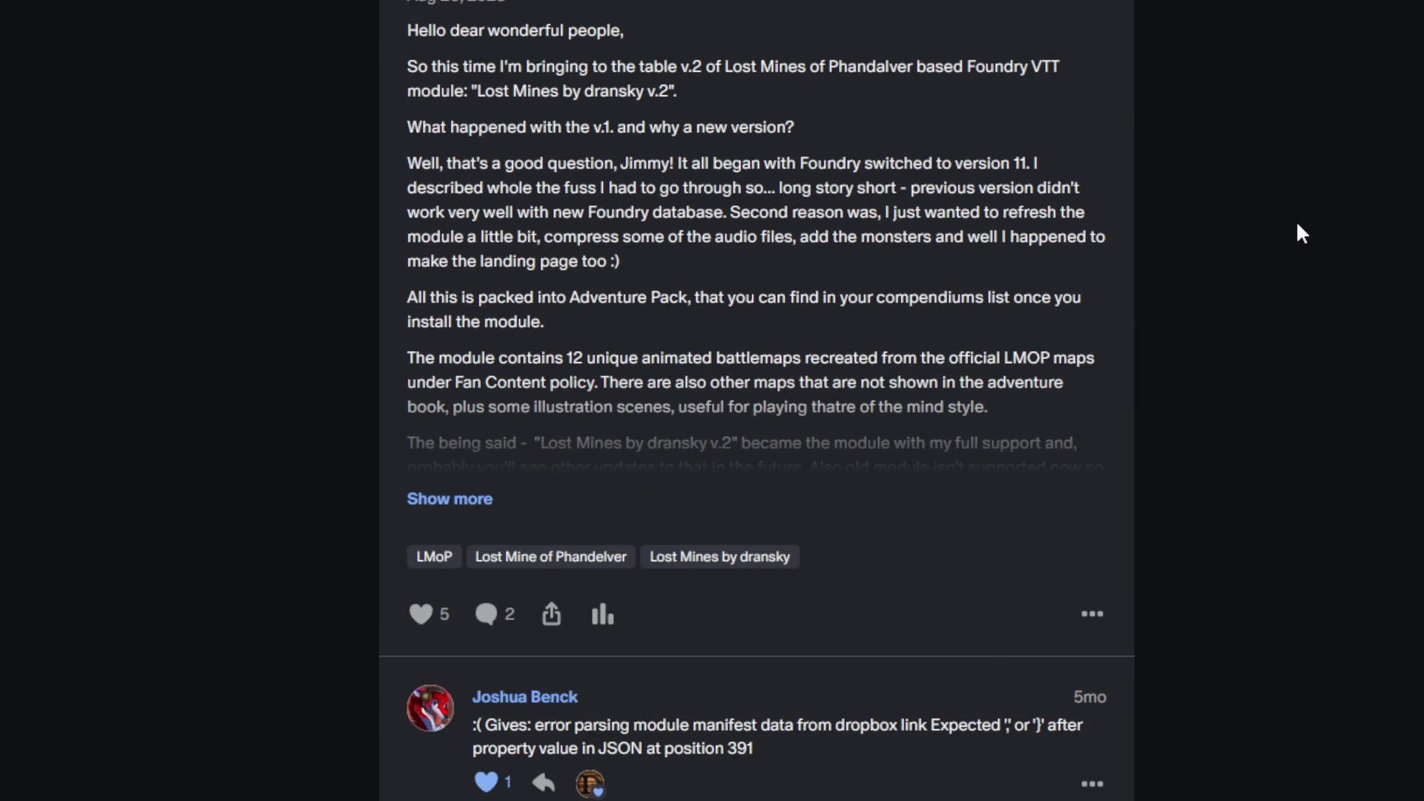
pyautogui.scroll(-5, 1298, 226)
pyautogui.scroll(2, 1298, 226)
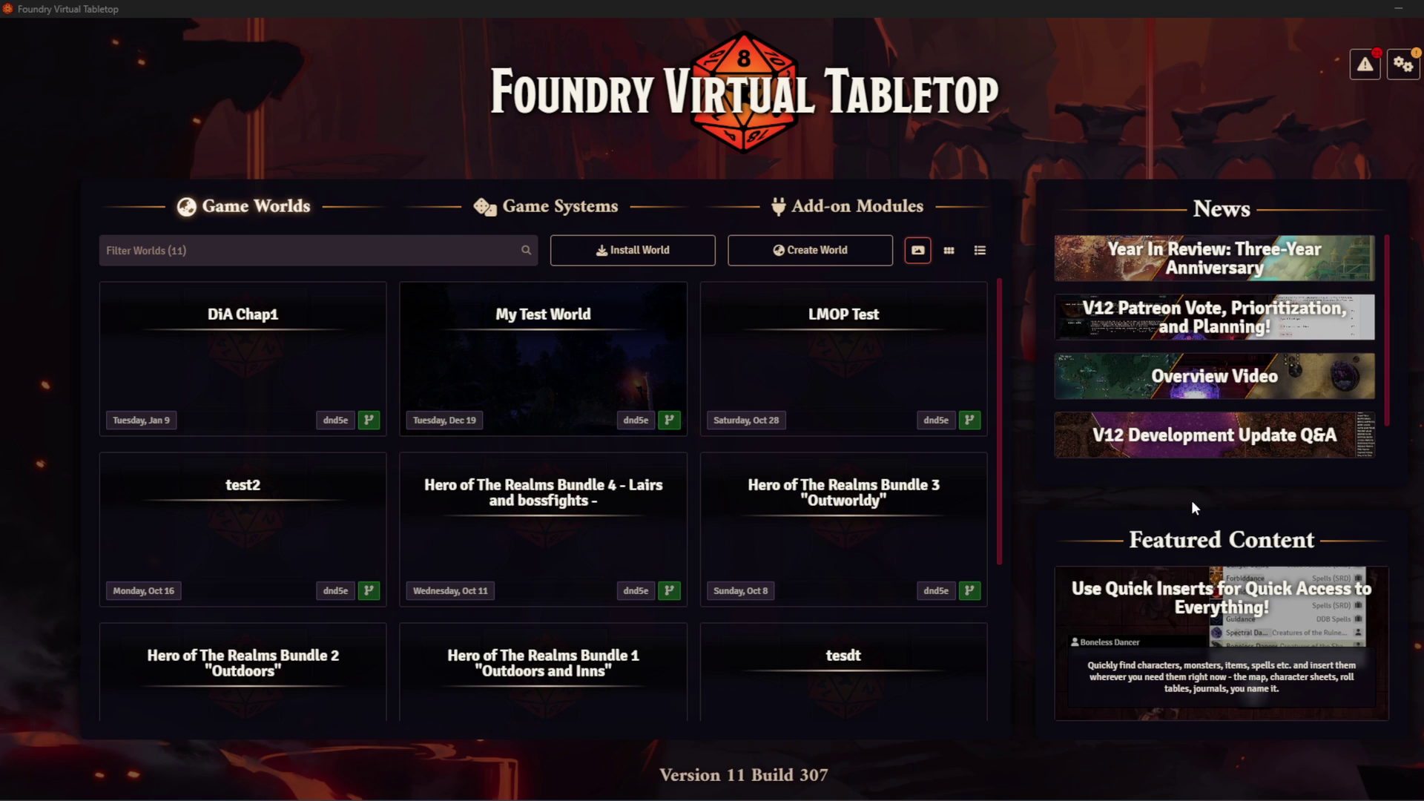
# Search modules for 'dransky', find the Avernus Chapter 1 - Animated map pack, then launch the world.
pyautogui.click(851, 215)
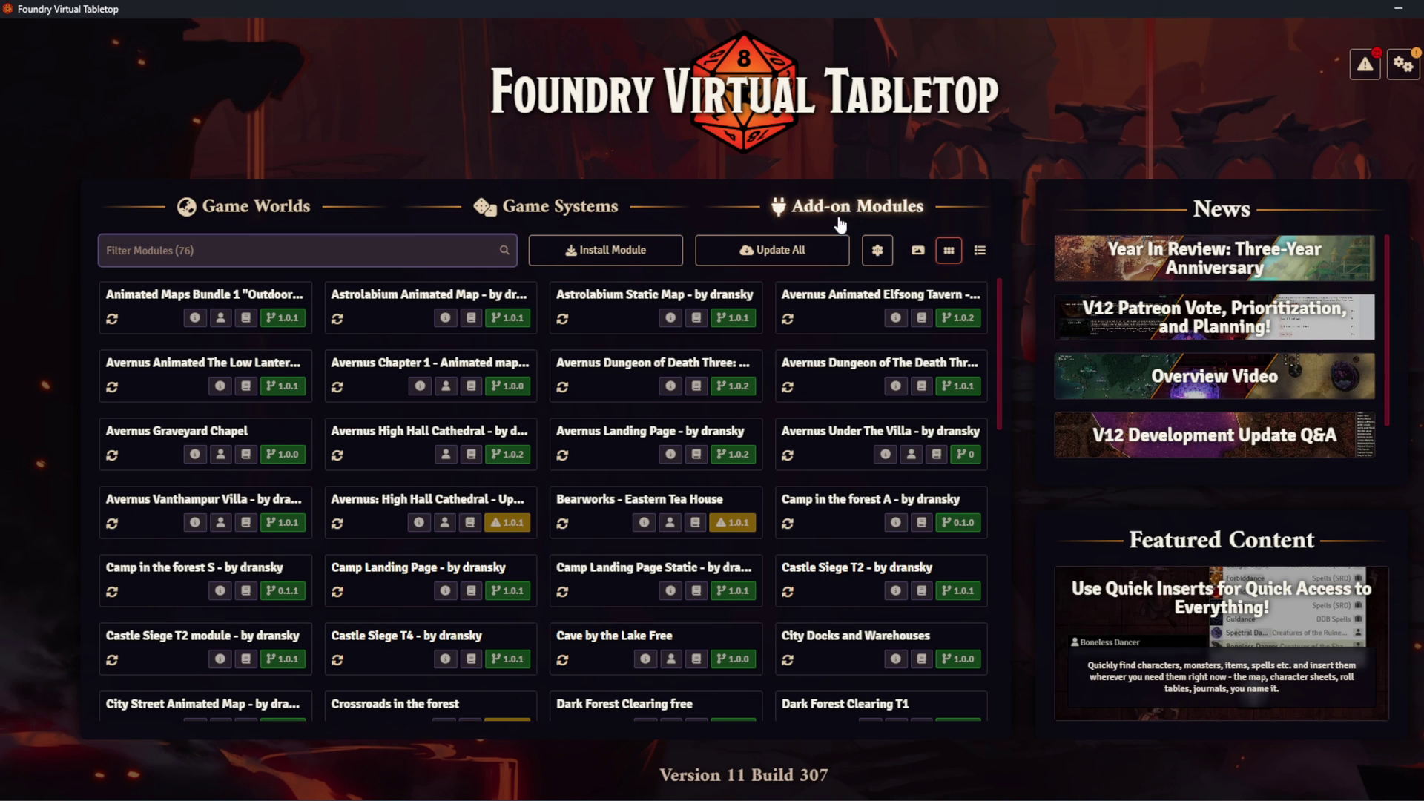
pyautogui.click(594, 253)
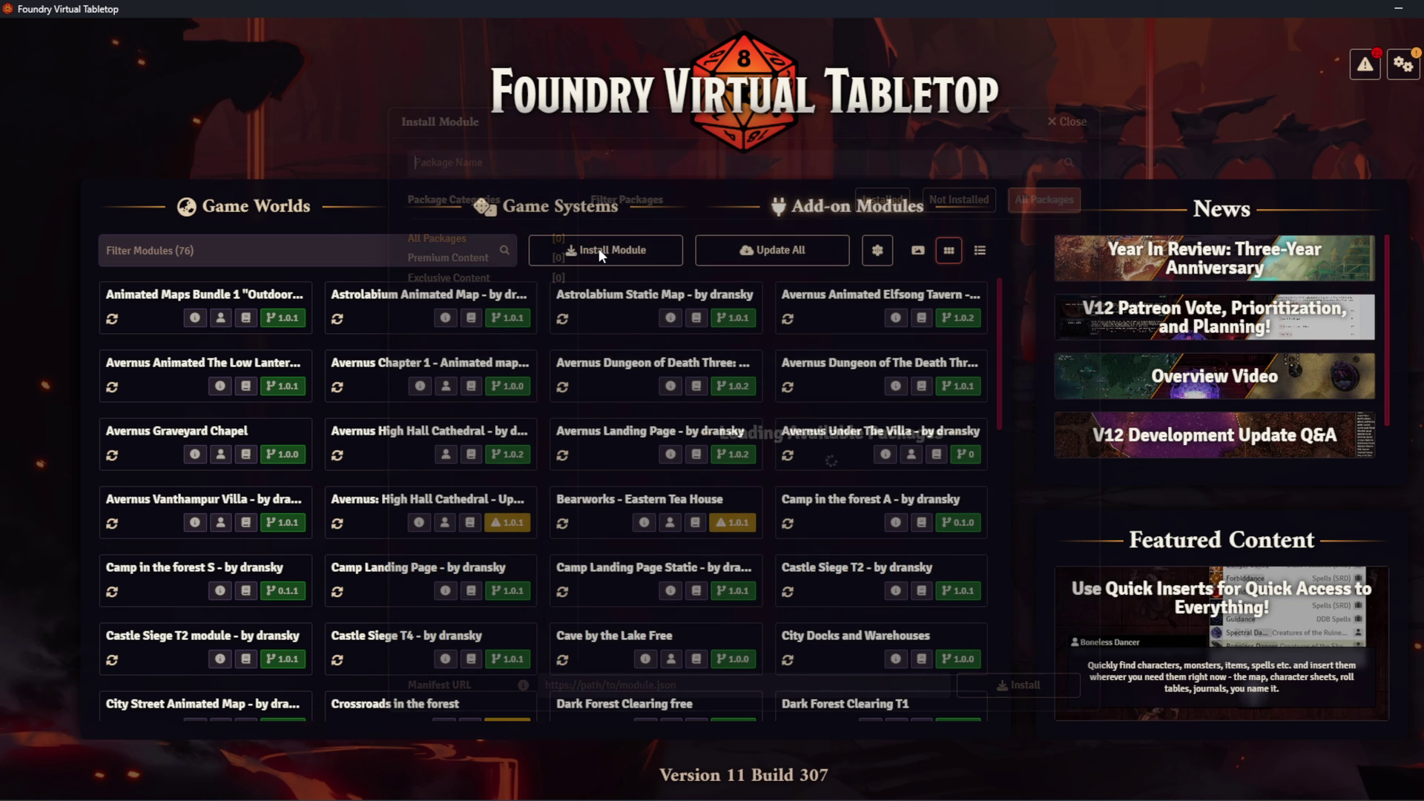
pyautogui.write('dr')
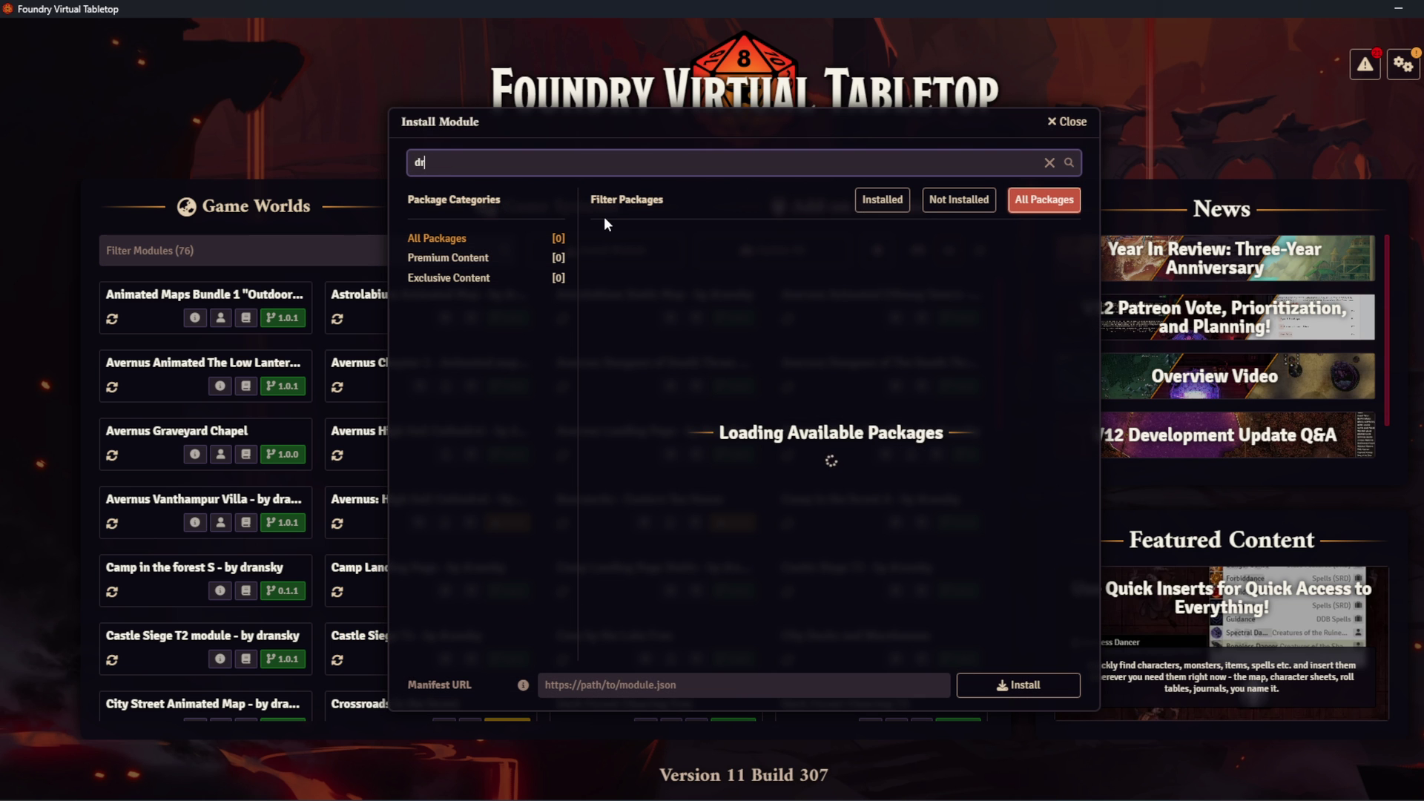
pyautogui.write('ansky')
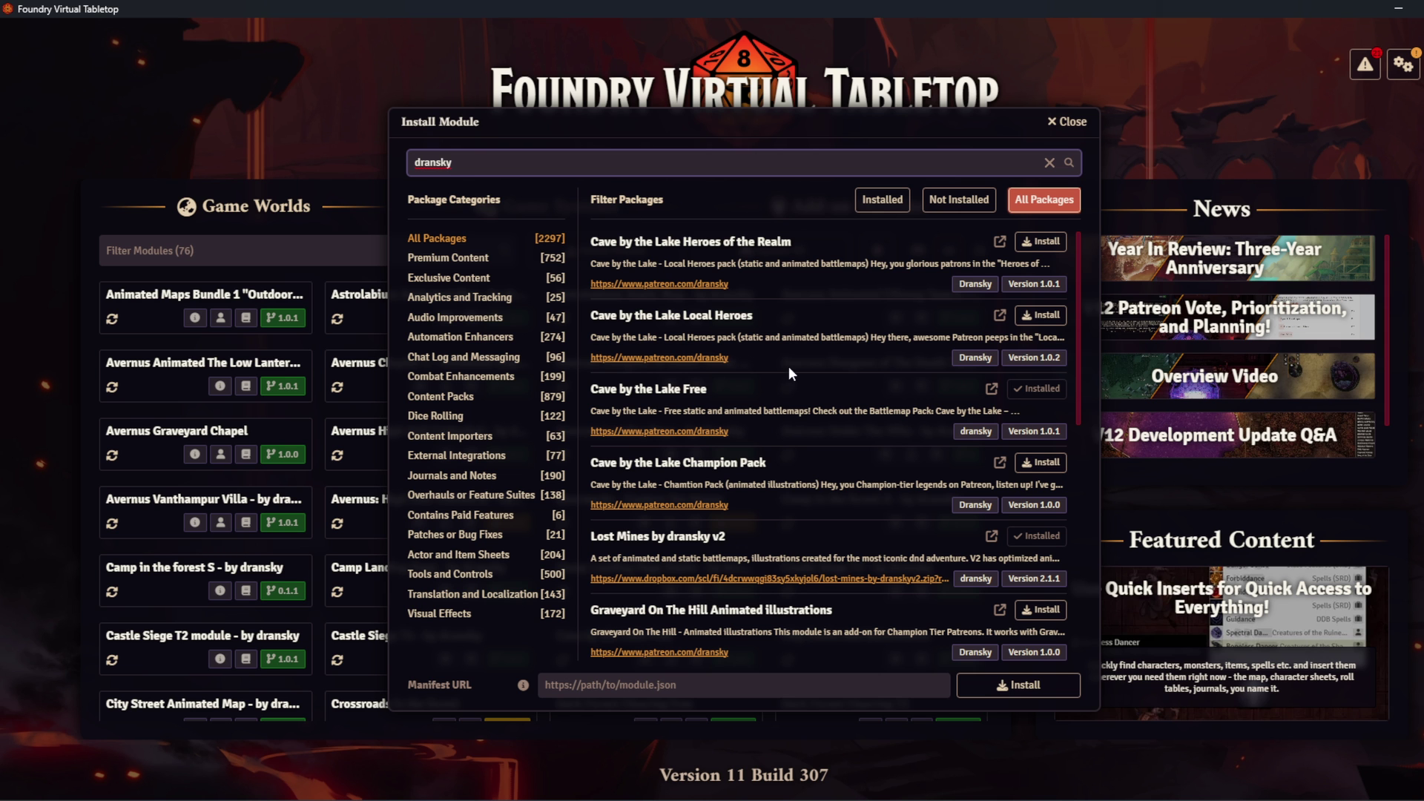
pyautogui.scroll(-4, 799, 341)
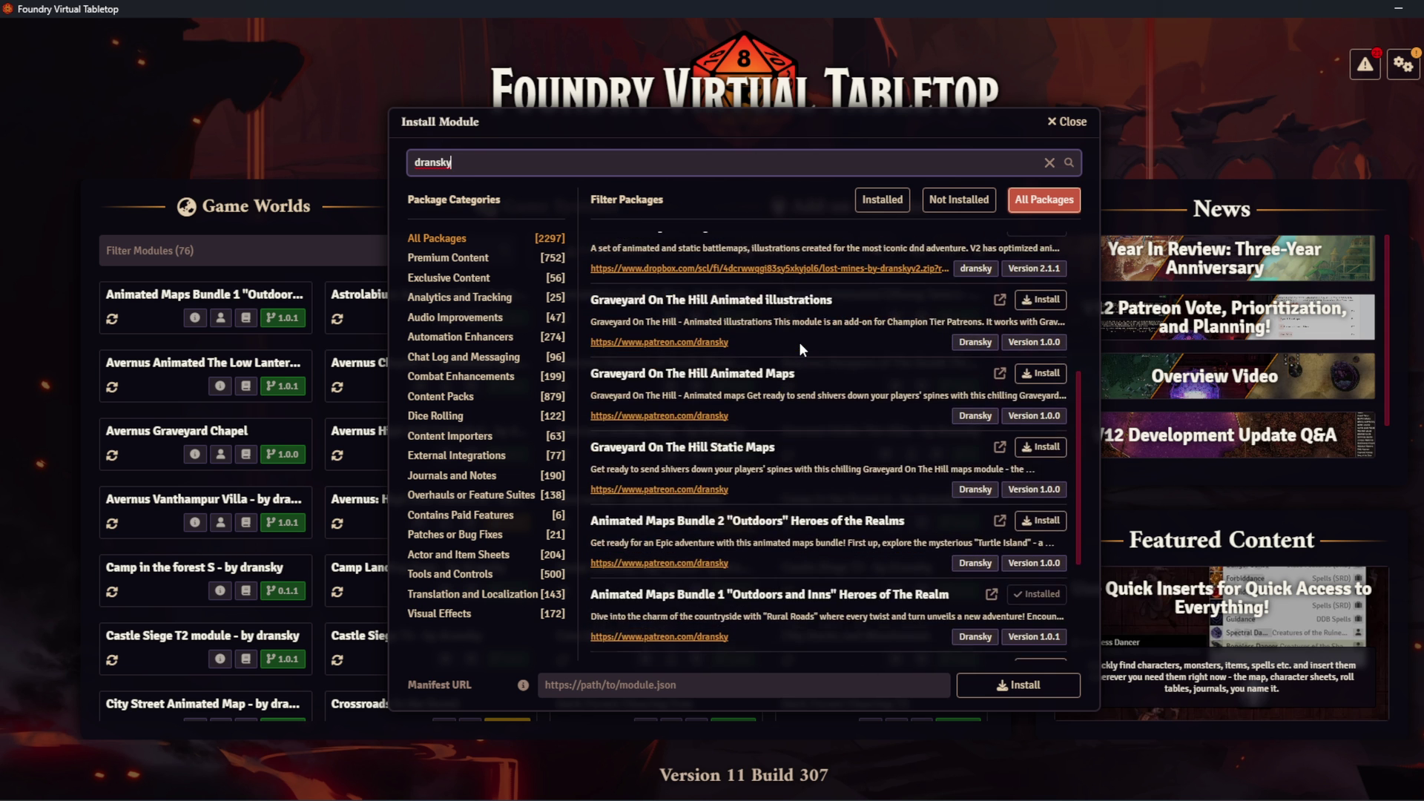
pyautogui.scroll(-2, 799, 342)
pyautogui.scroll(-1, 799, 342)
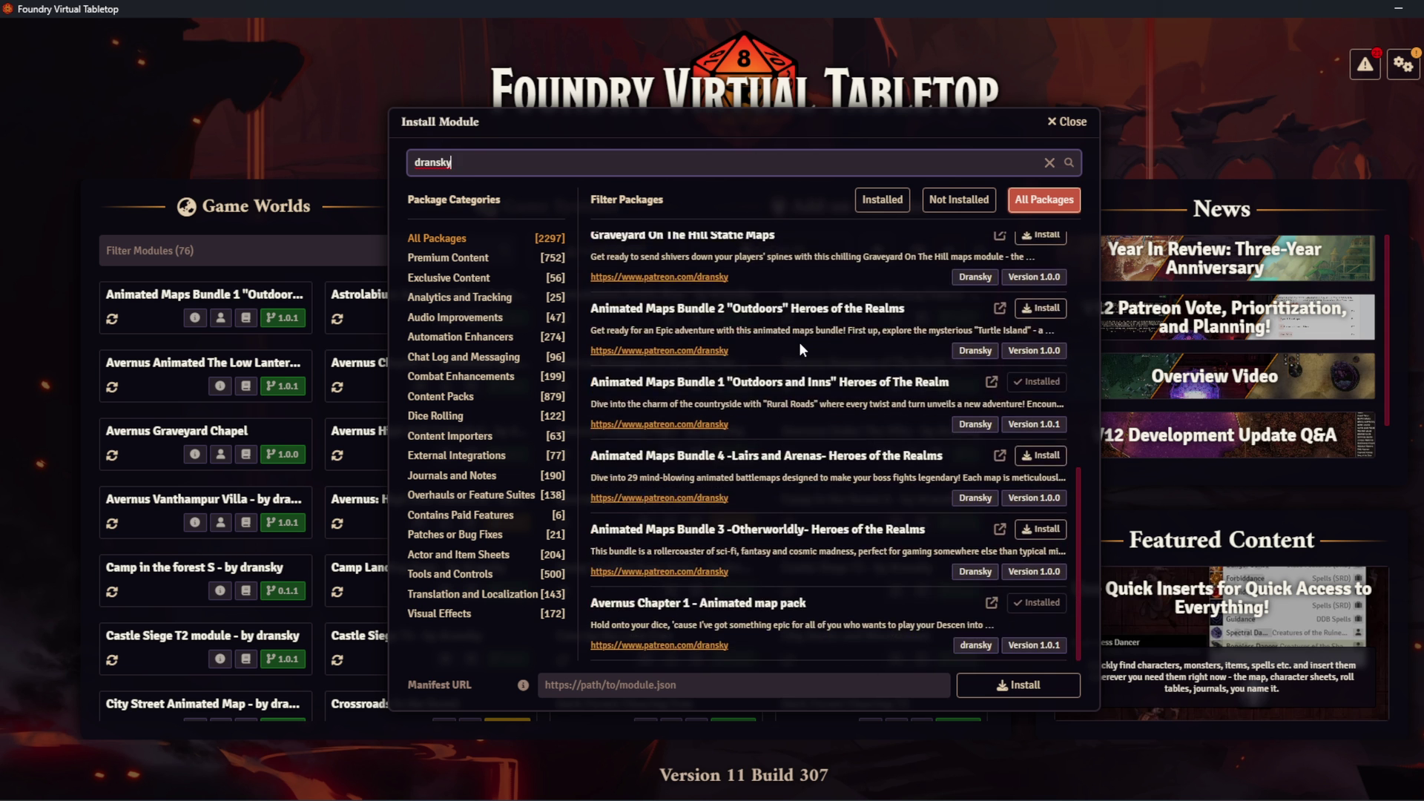
pyautogui.click(744, 608)
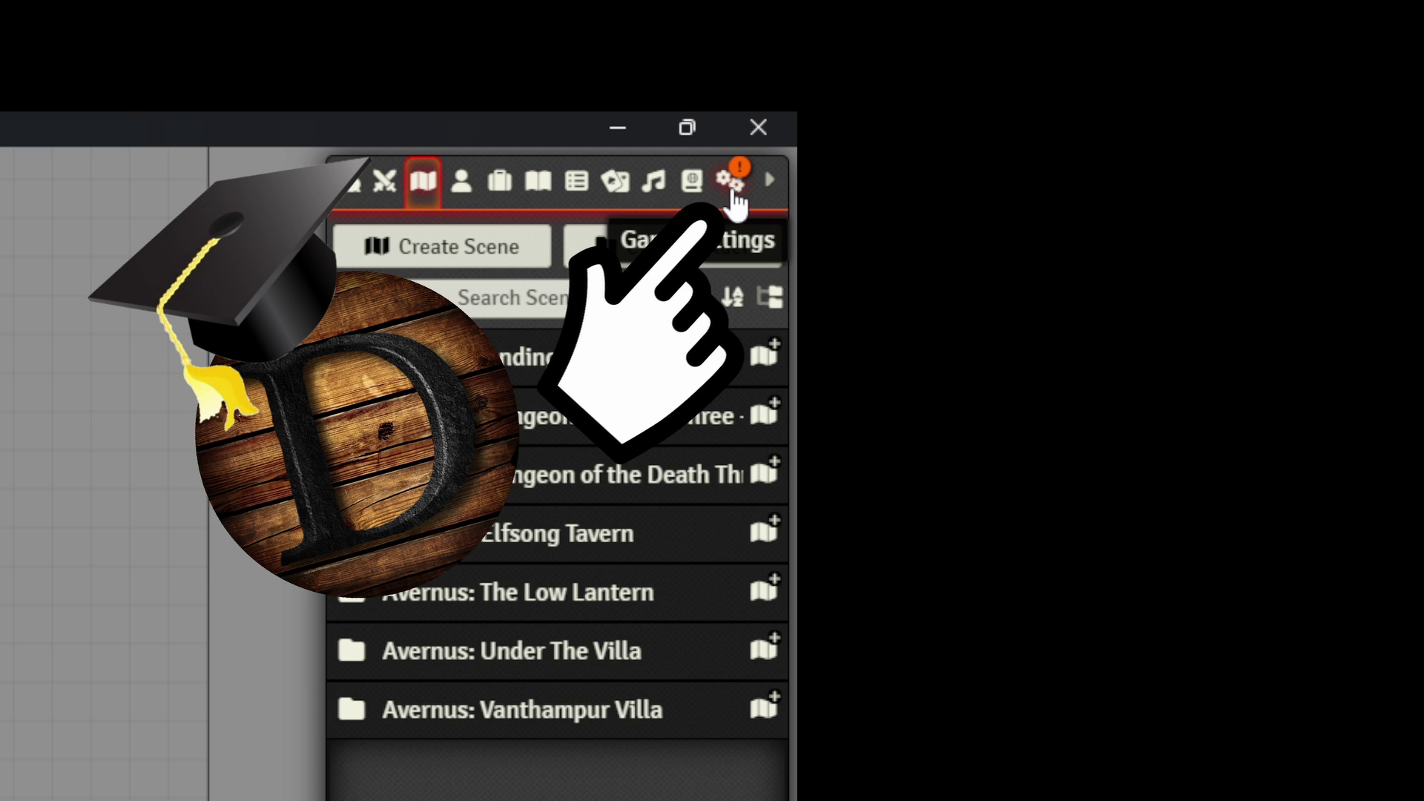
# Import all content from the Avernus Chapter 1 maps compendium into its own folder.
pyautogui.click(733, 192)
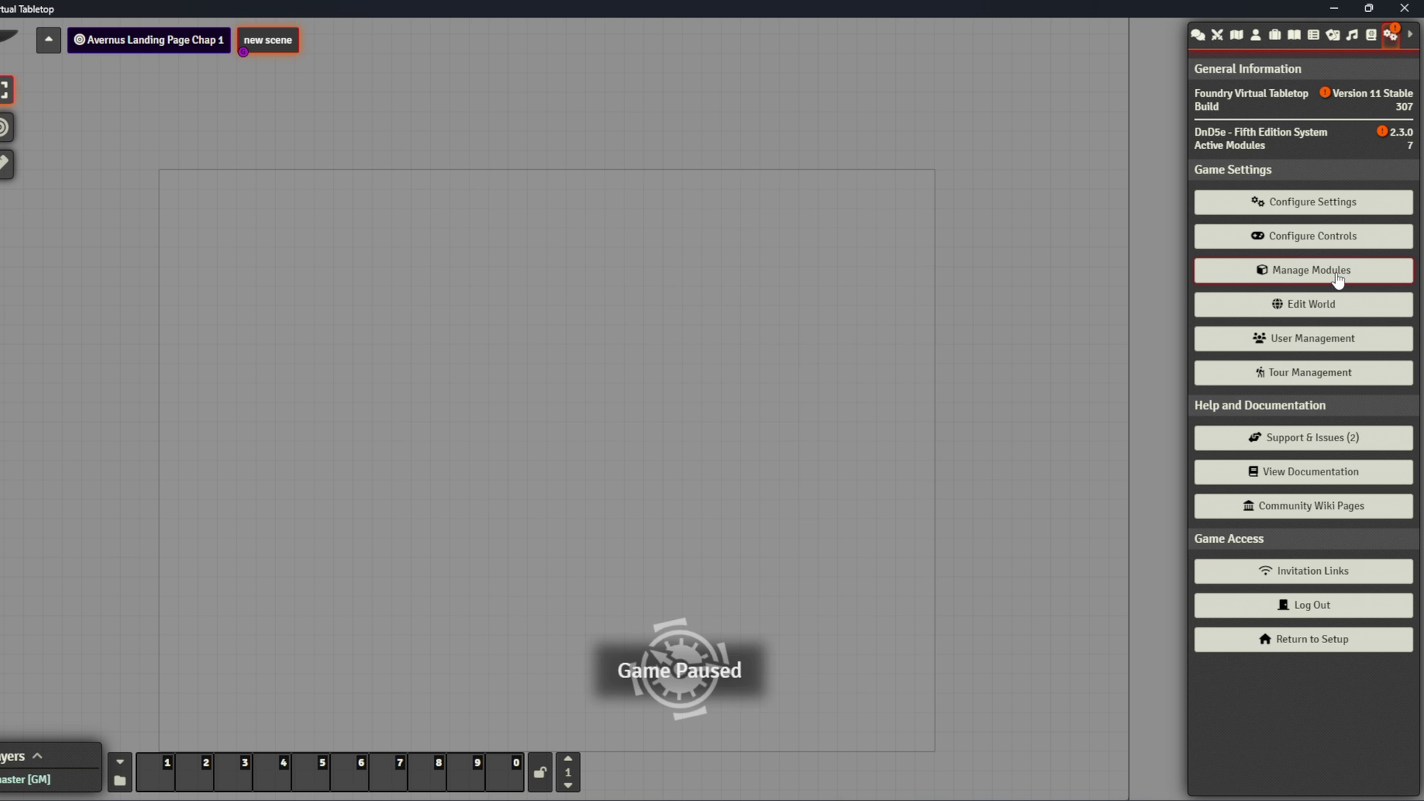
pyautogui.click(635, 657)
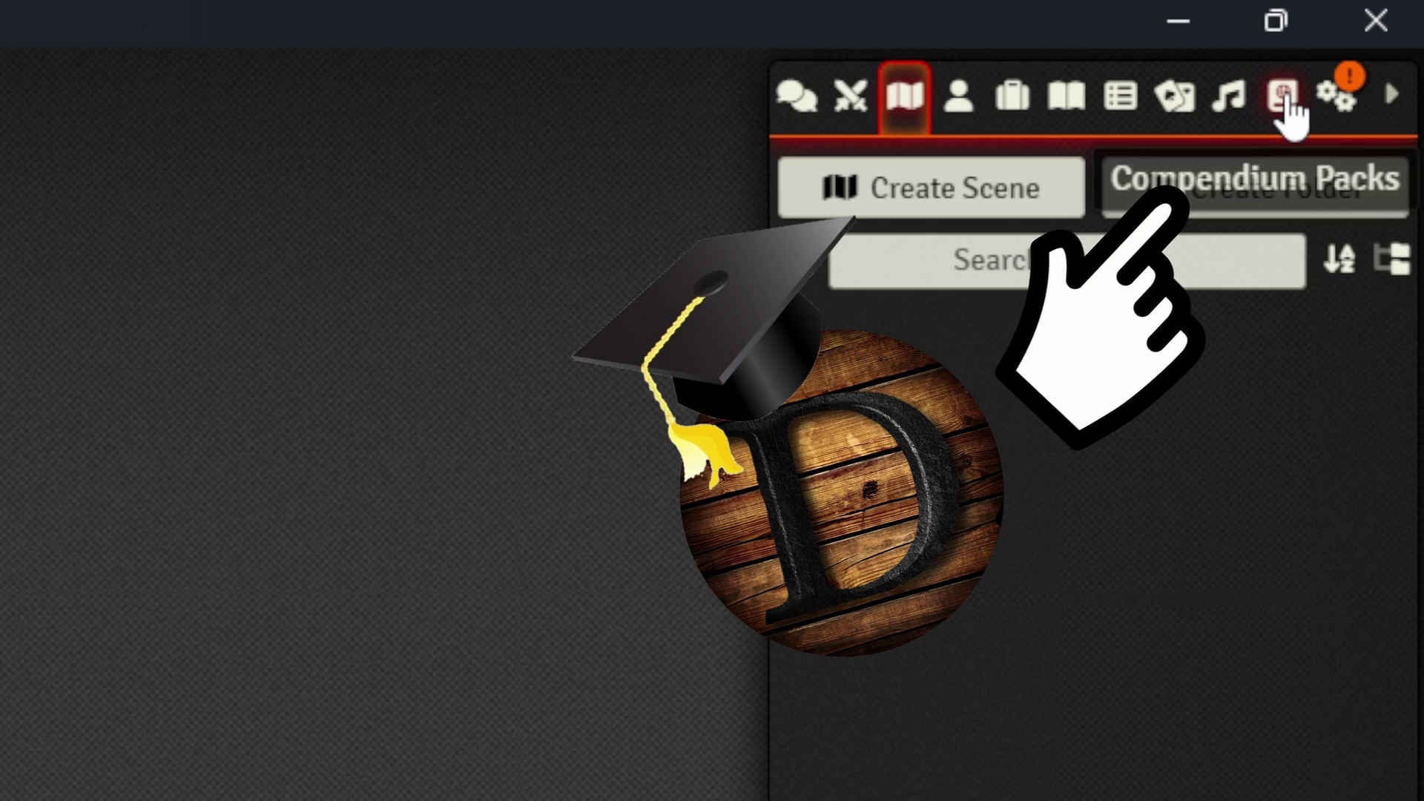
pyautogui.click(1286, 103)
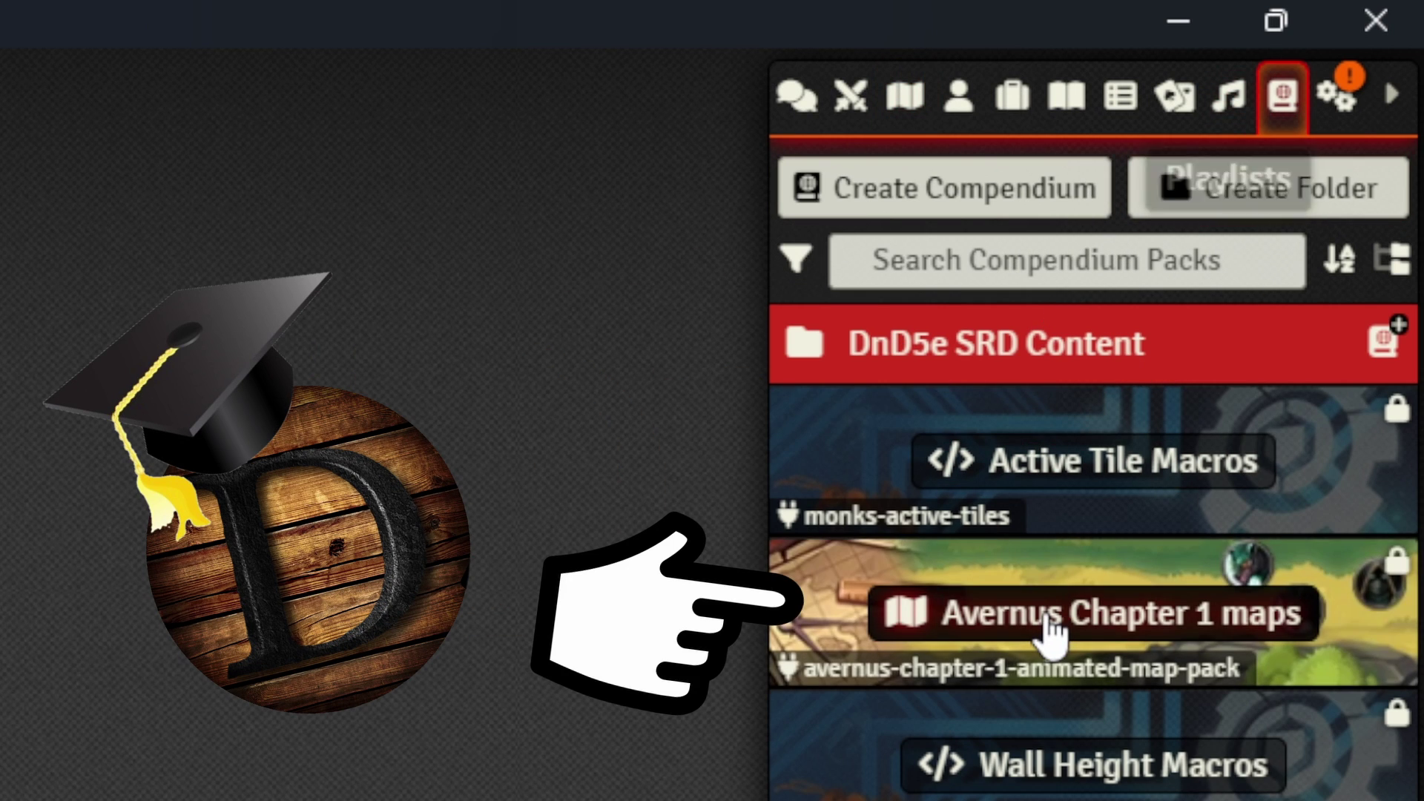
pyautogui.rightClick(1048, 616)
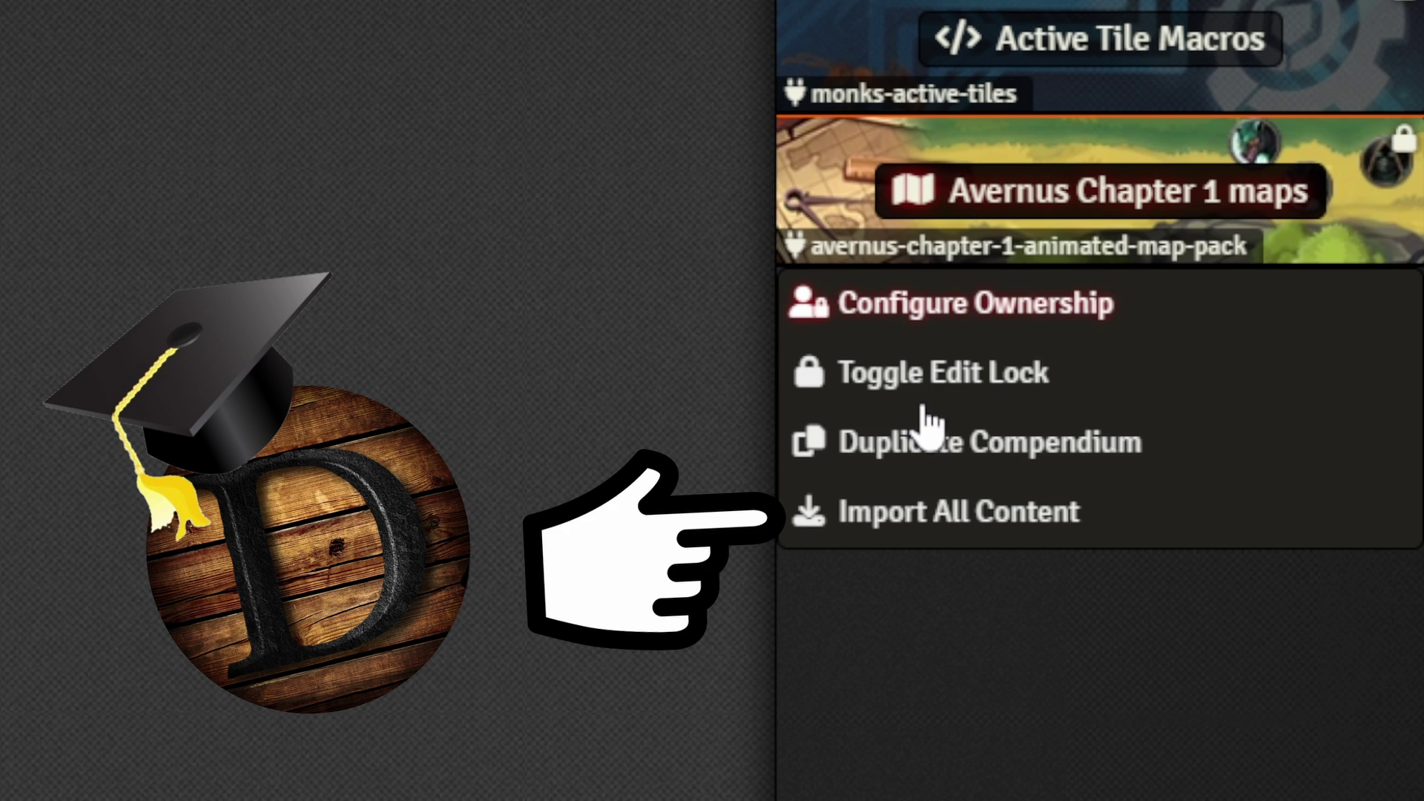
pyautogui.click(928, 523)
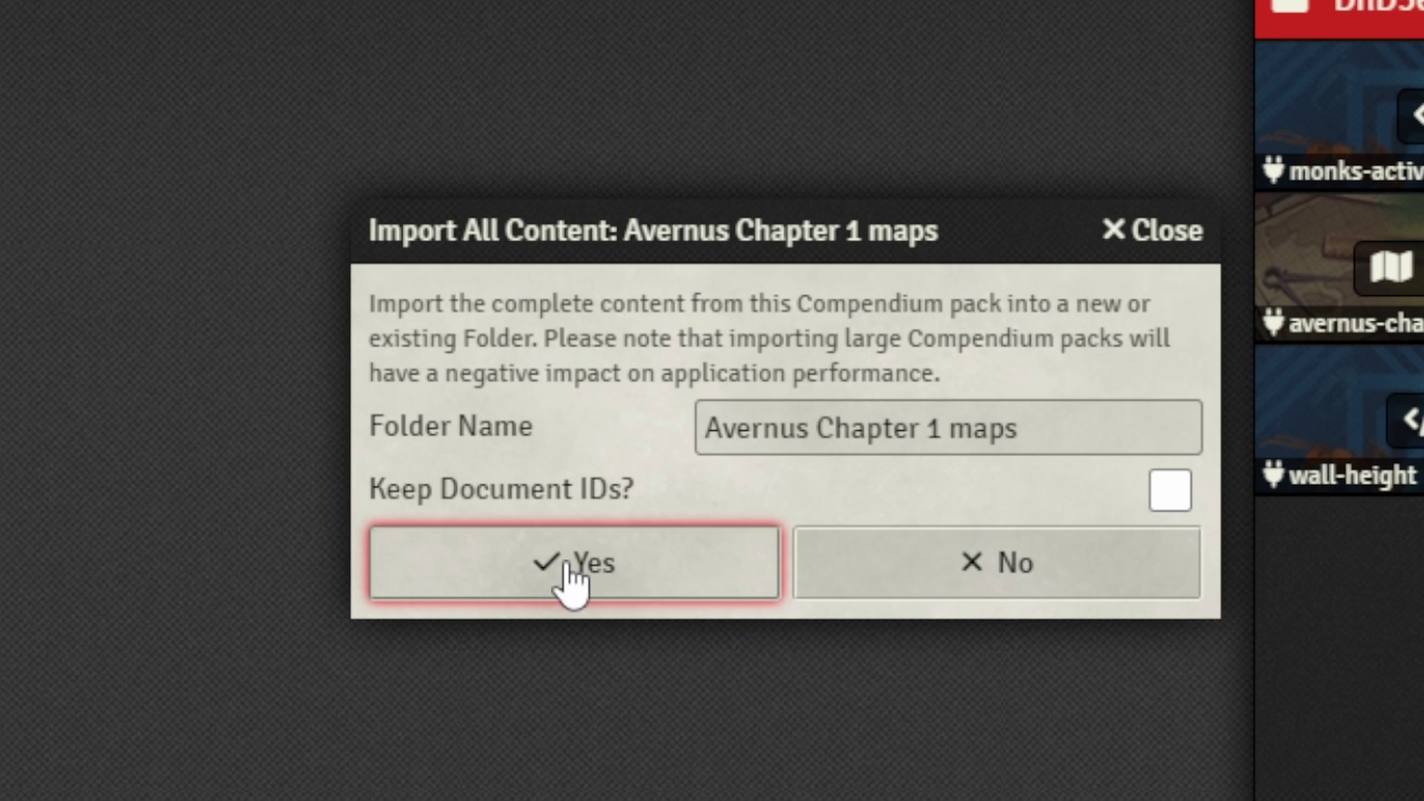
pyautogui.click(562, 568)
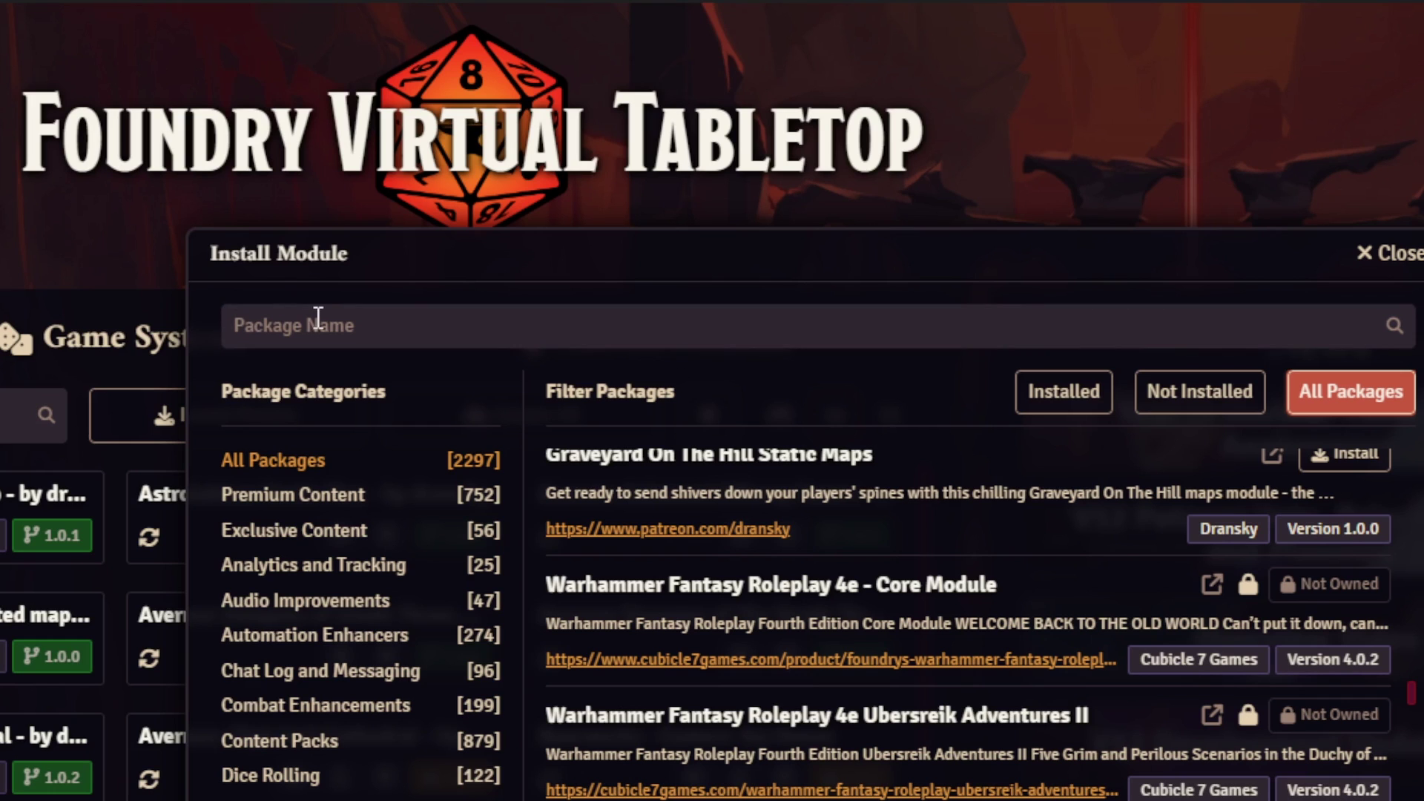
# Search for 'Monk's Ac' and install Monk's Active Tile Triggers.
pyautogui.click(316, 317)
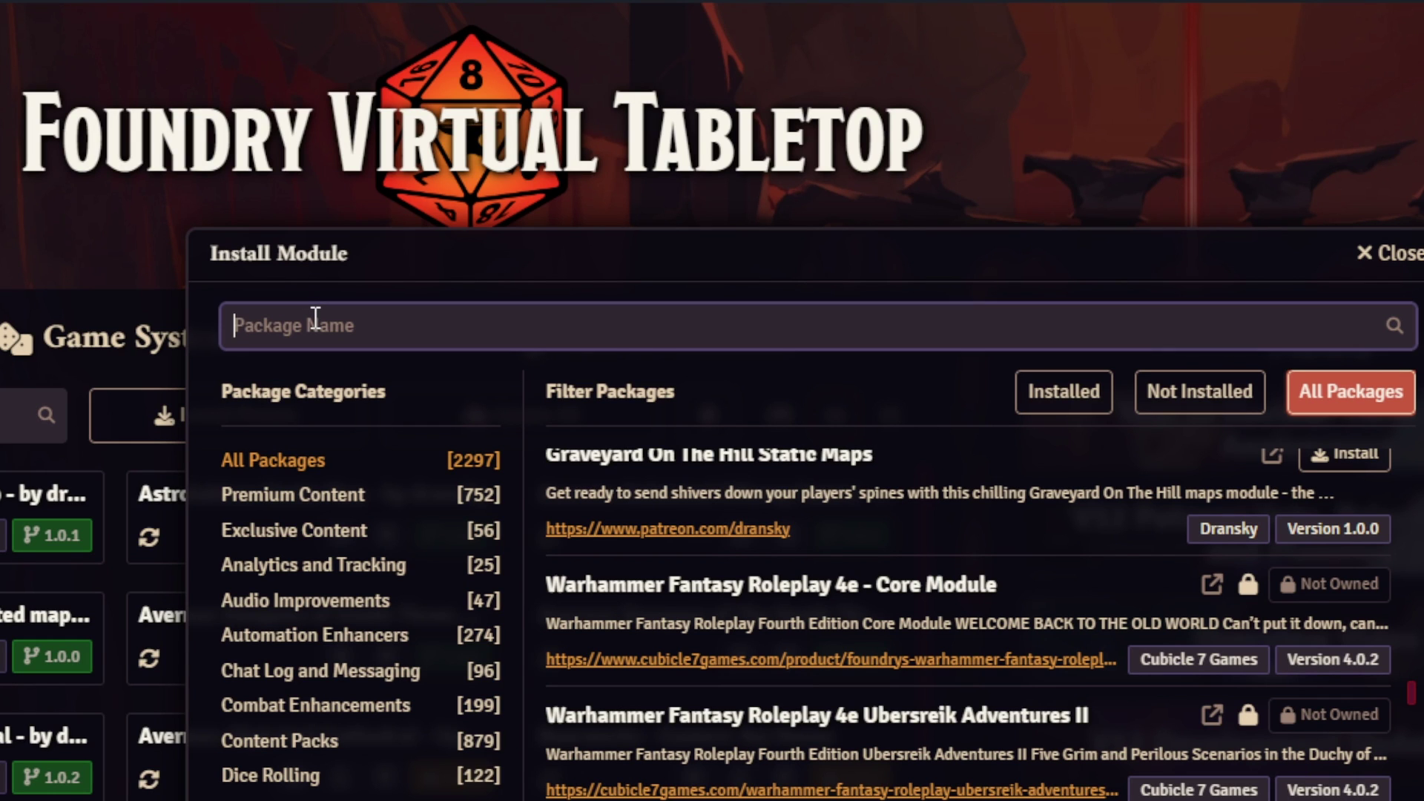
pyautogui.write("Monk'")
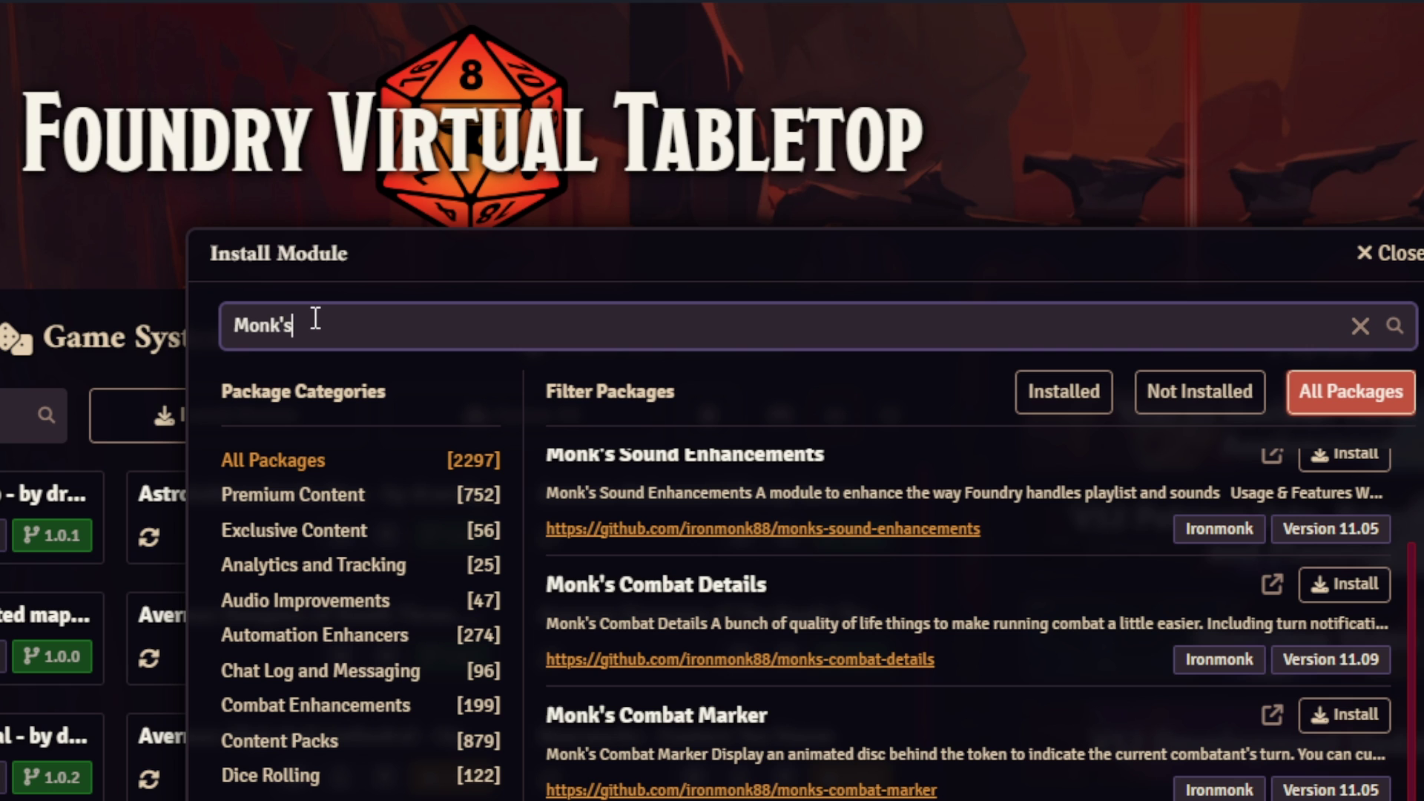
pyautogui.write('s Acti')
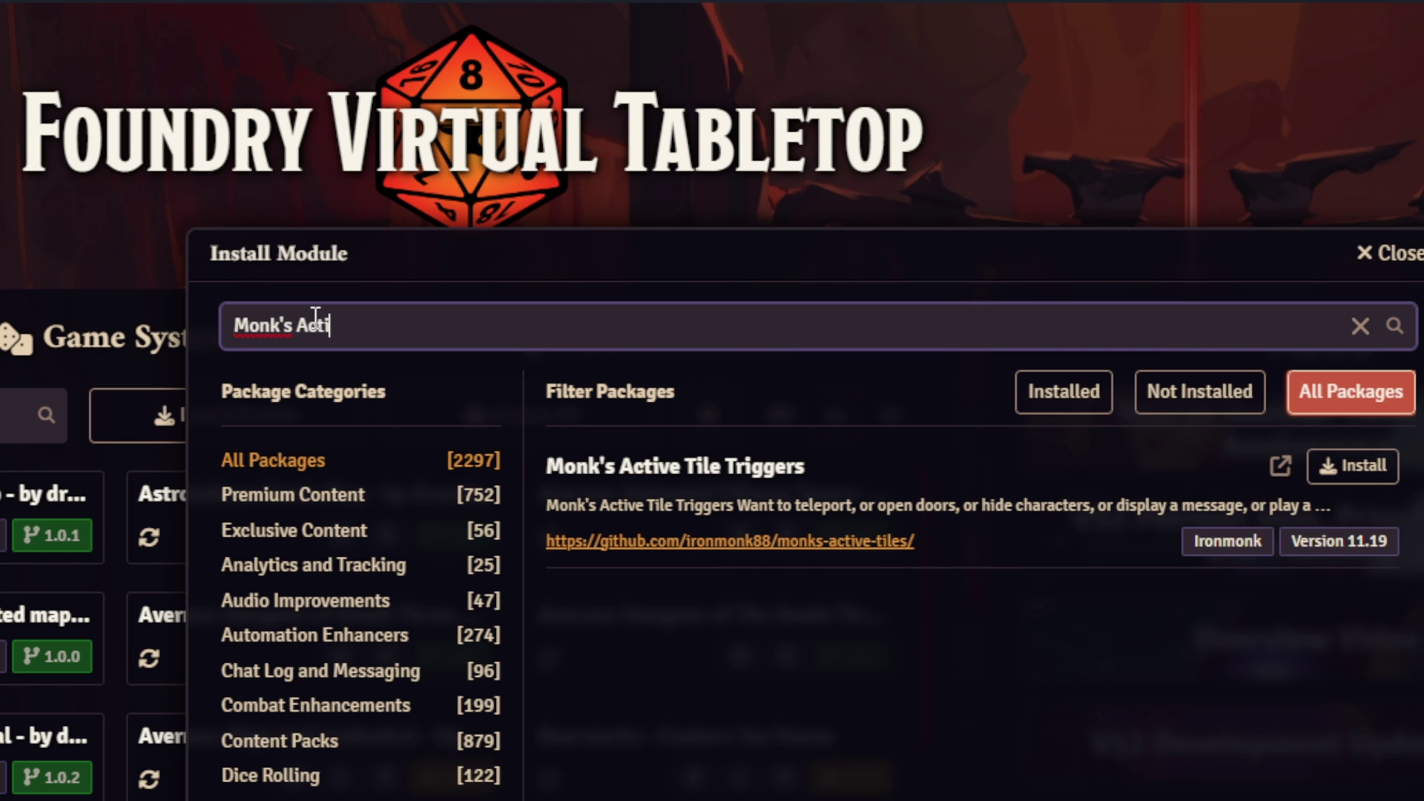
pyautogui.click(960, 486)
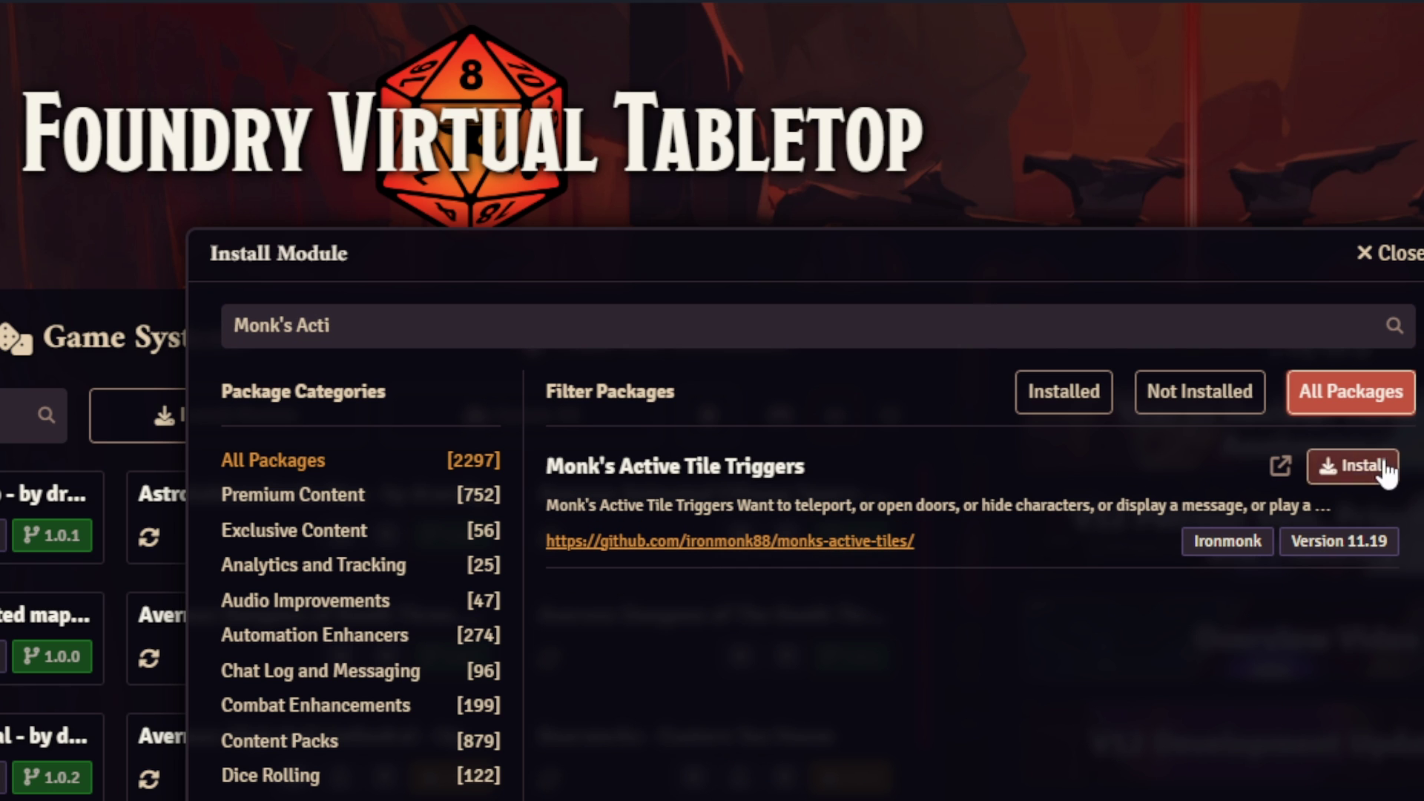
pyautogui.click(1358, 467)
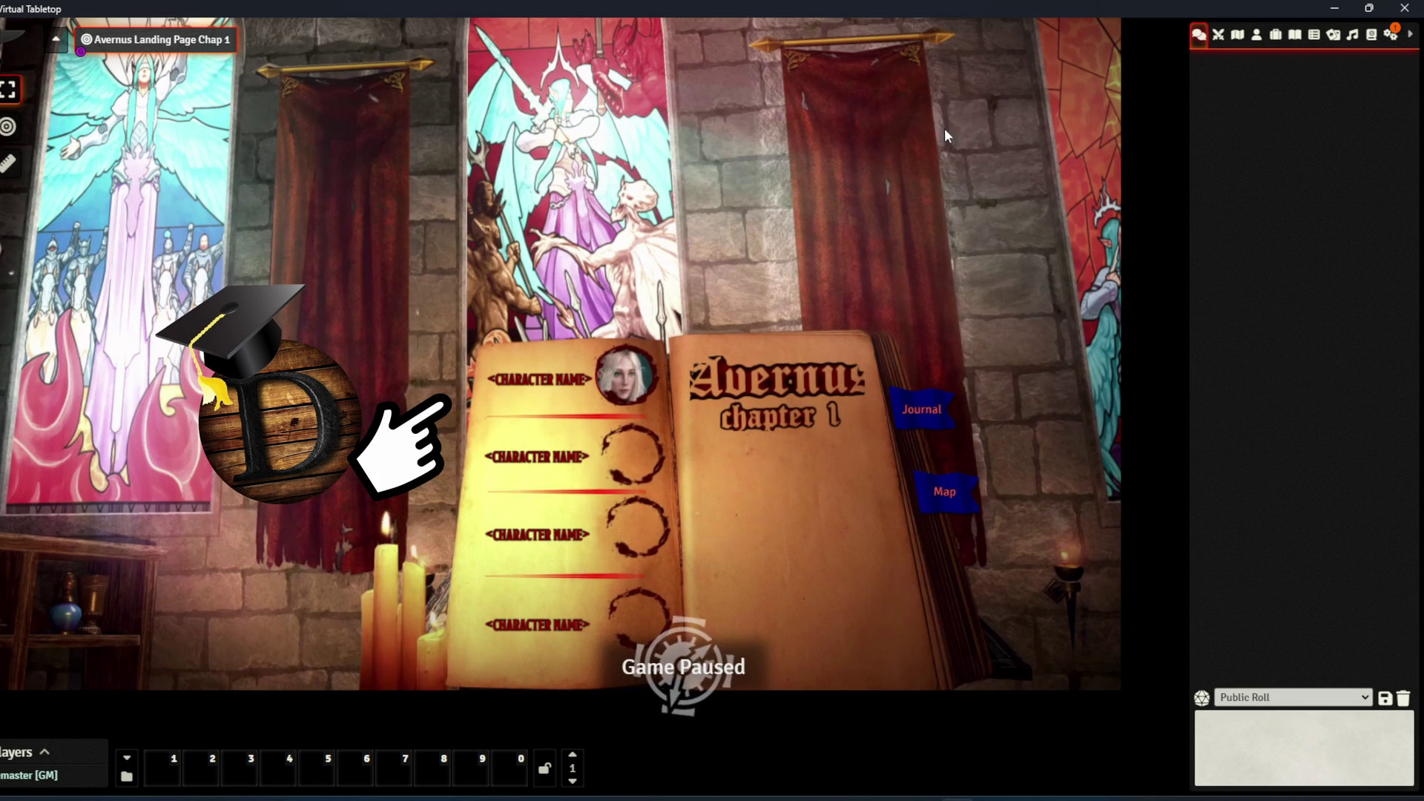
# Open and close the portrait's character sheet, then open the Journal banner's entry.
pyautogui.doubleClick(634, 389)
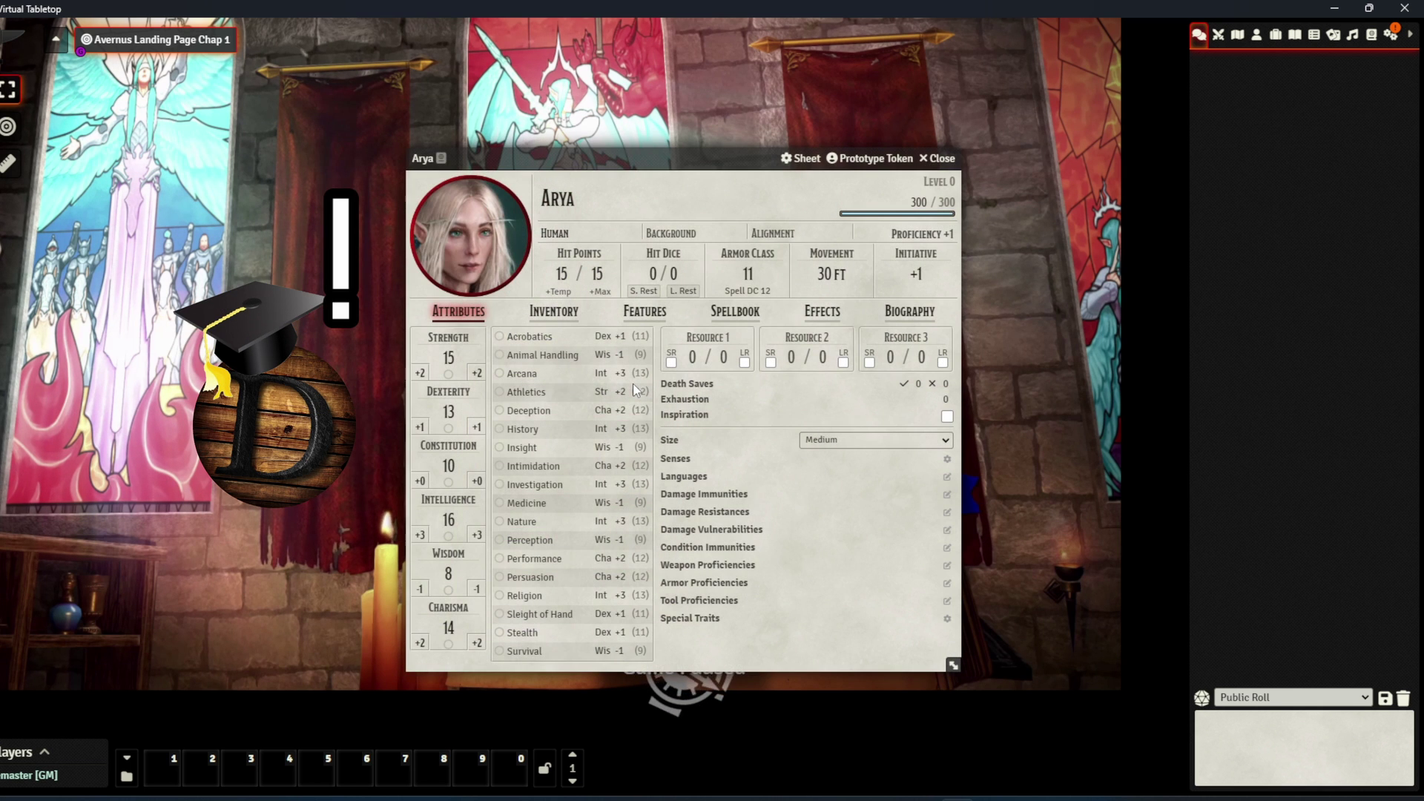
pyautogui.click(941, 159)
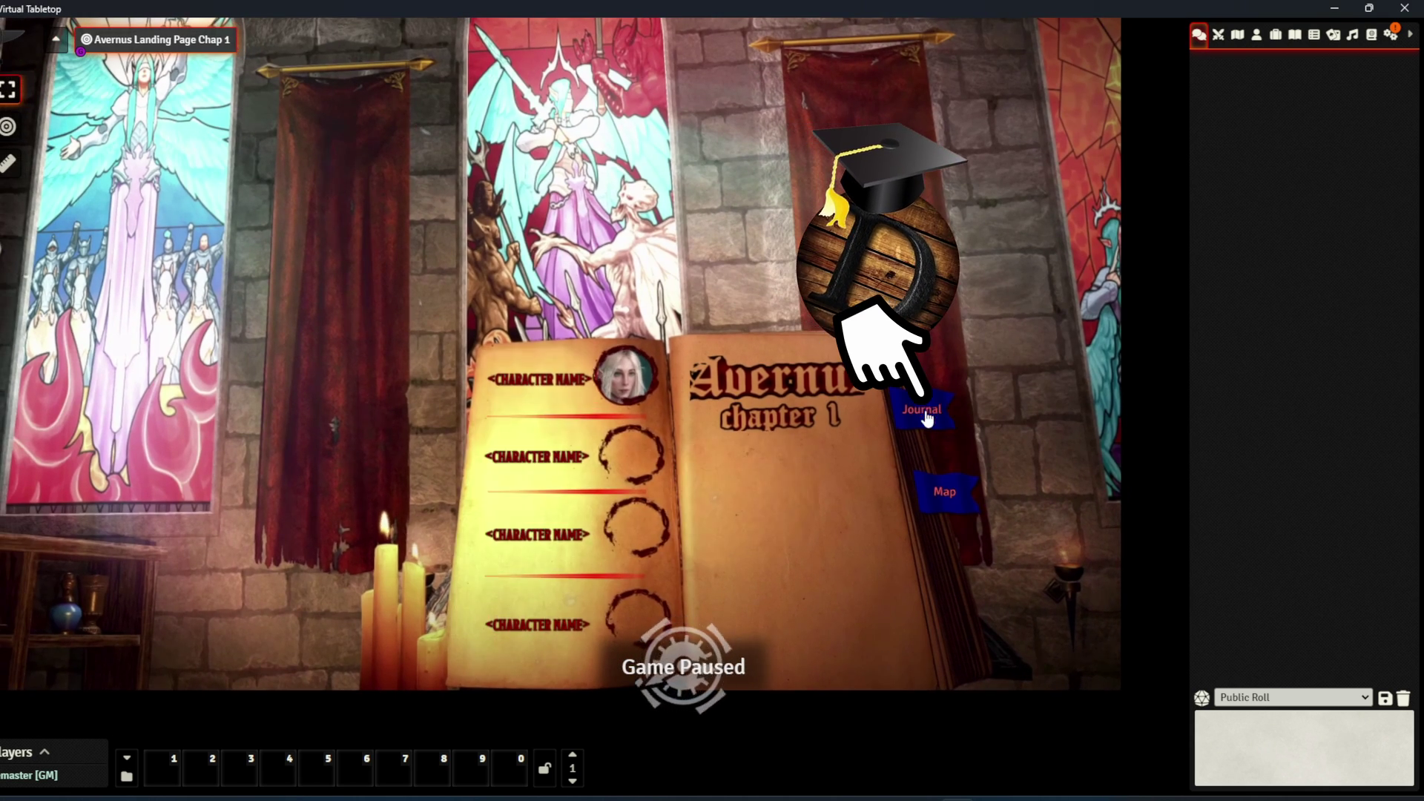
pyautogui.click(923, 414)
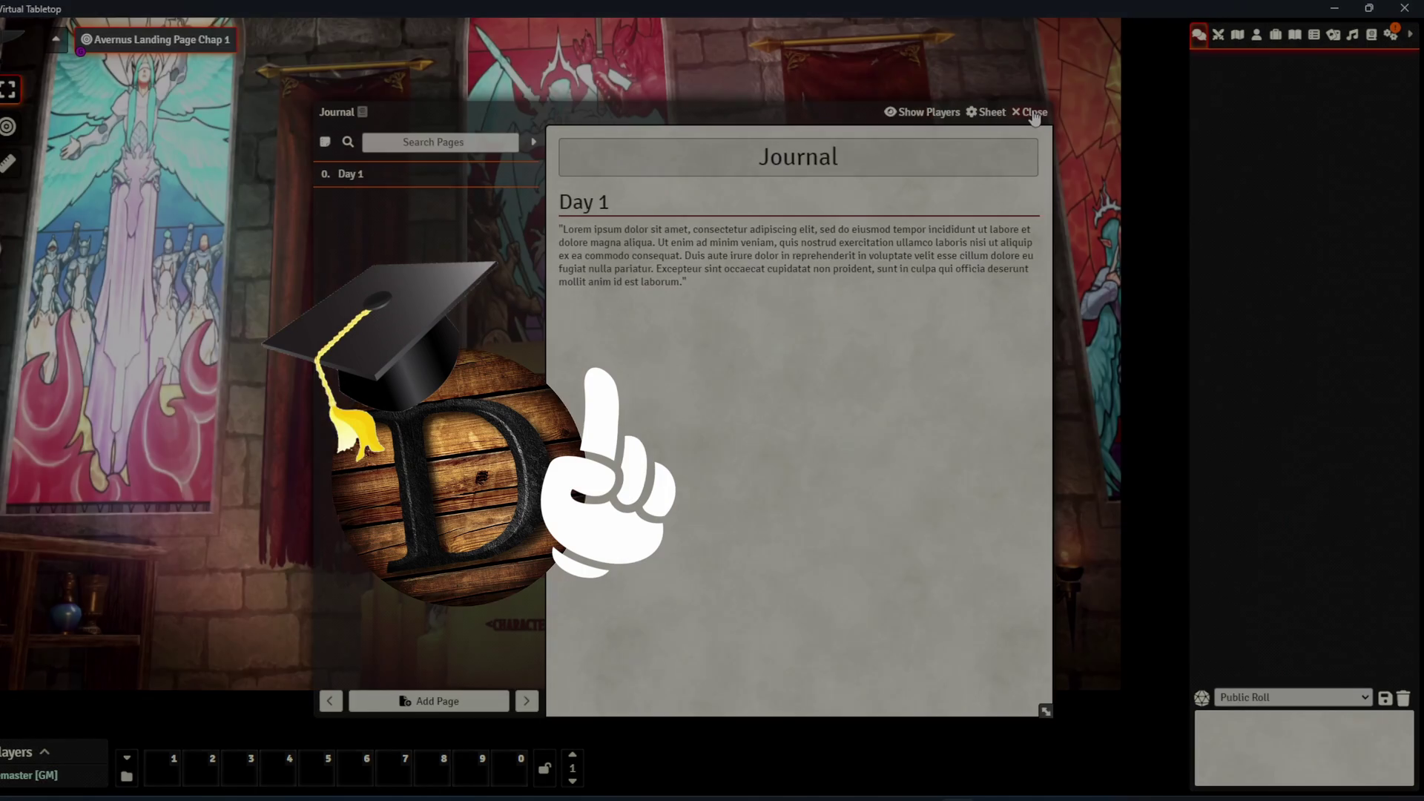
# Close the Journal and drag the portrait token onto the Journal banner.
pyautogui.click(1034, 113)
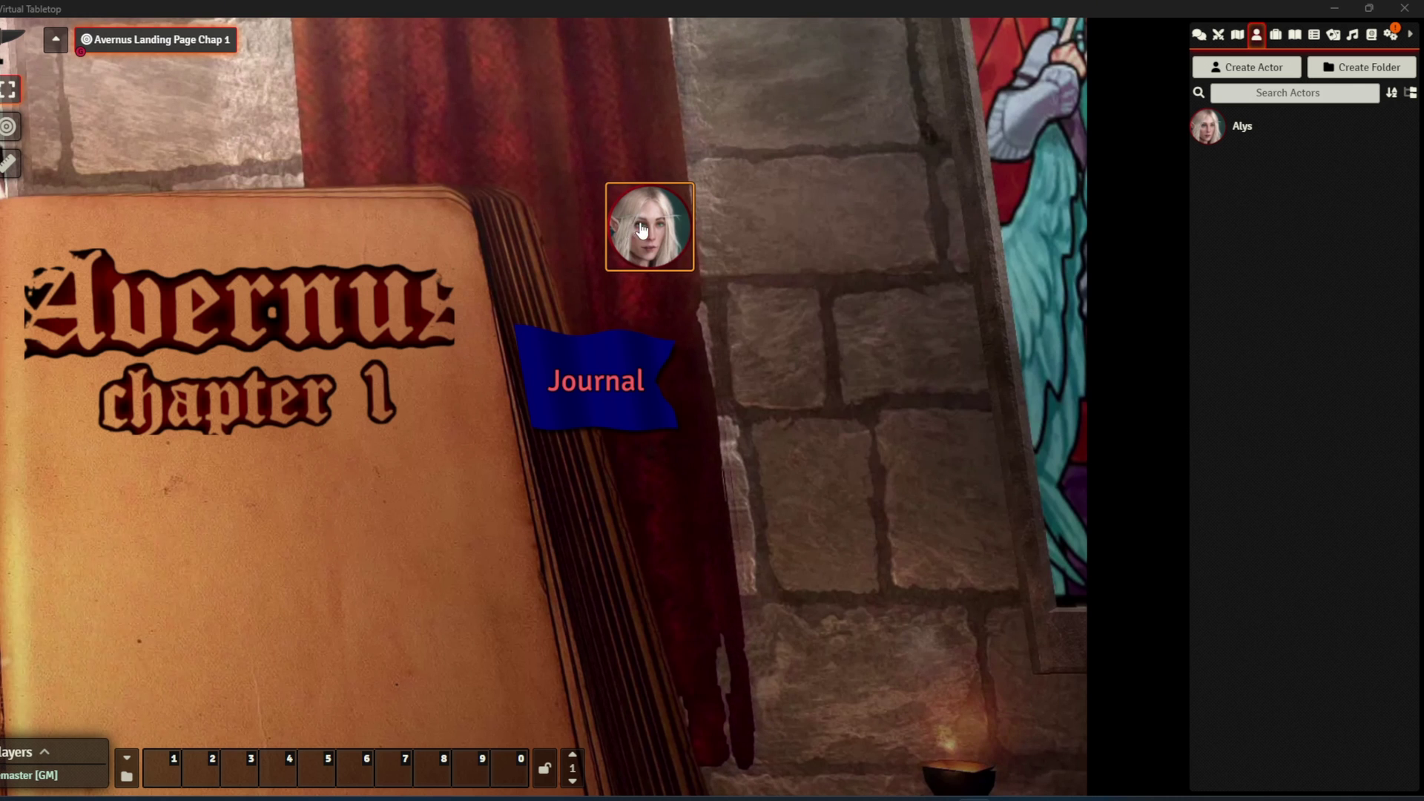
pyautogui.moveTo(646, 248); pyautogui.dragTo(652, 323)
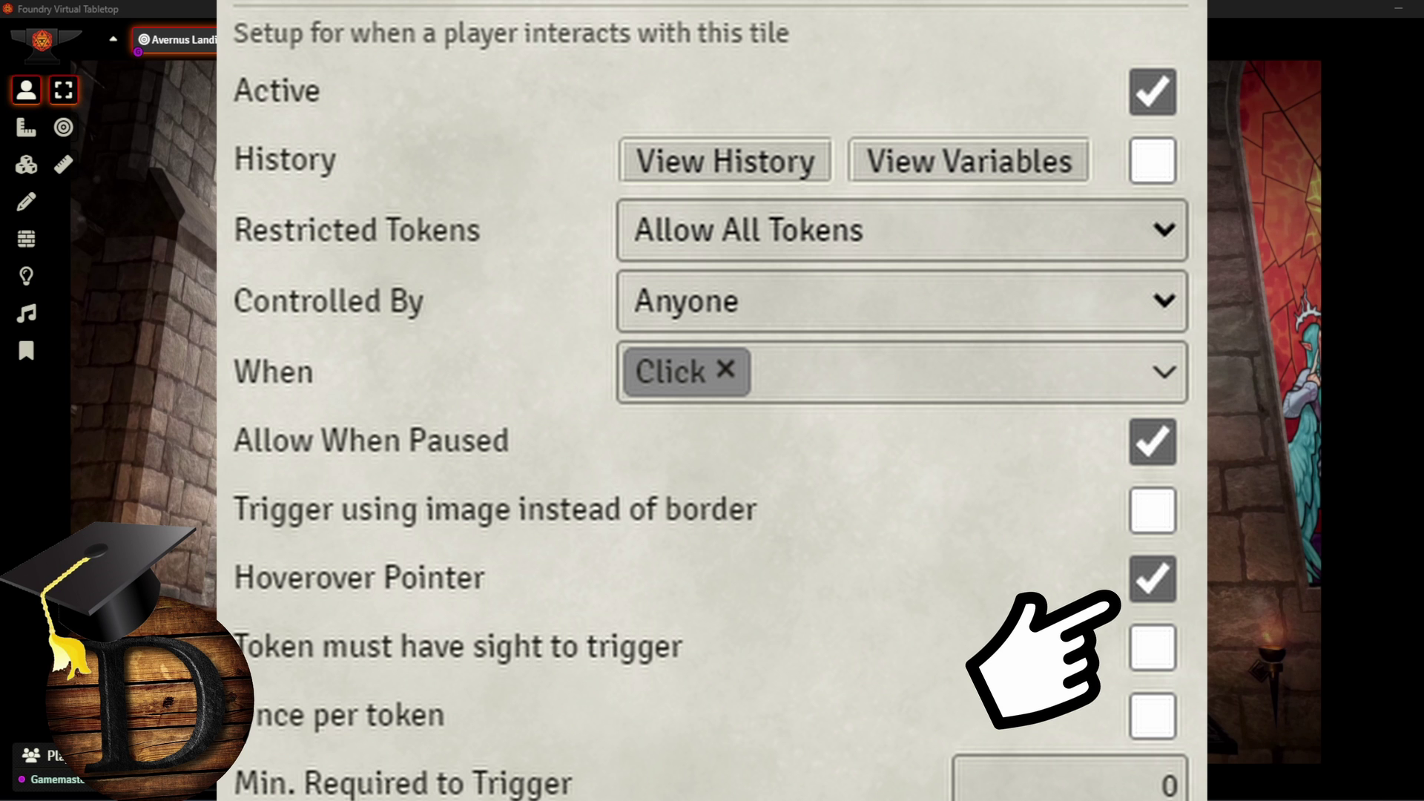
# Save the tile's Click-trigger setup with Update Tile.
pyautogui.scroll(-3, 712, 401)
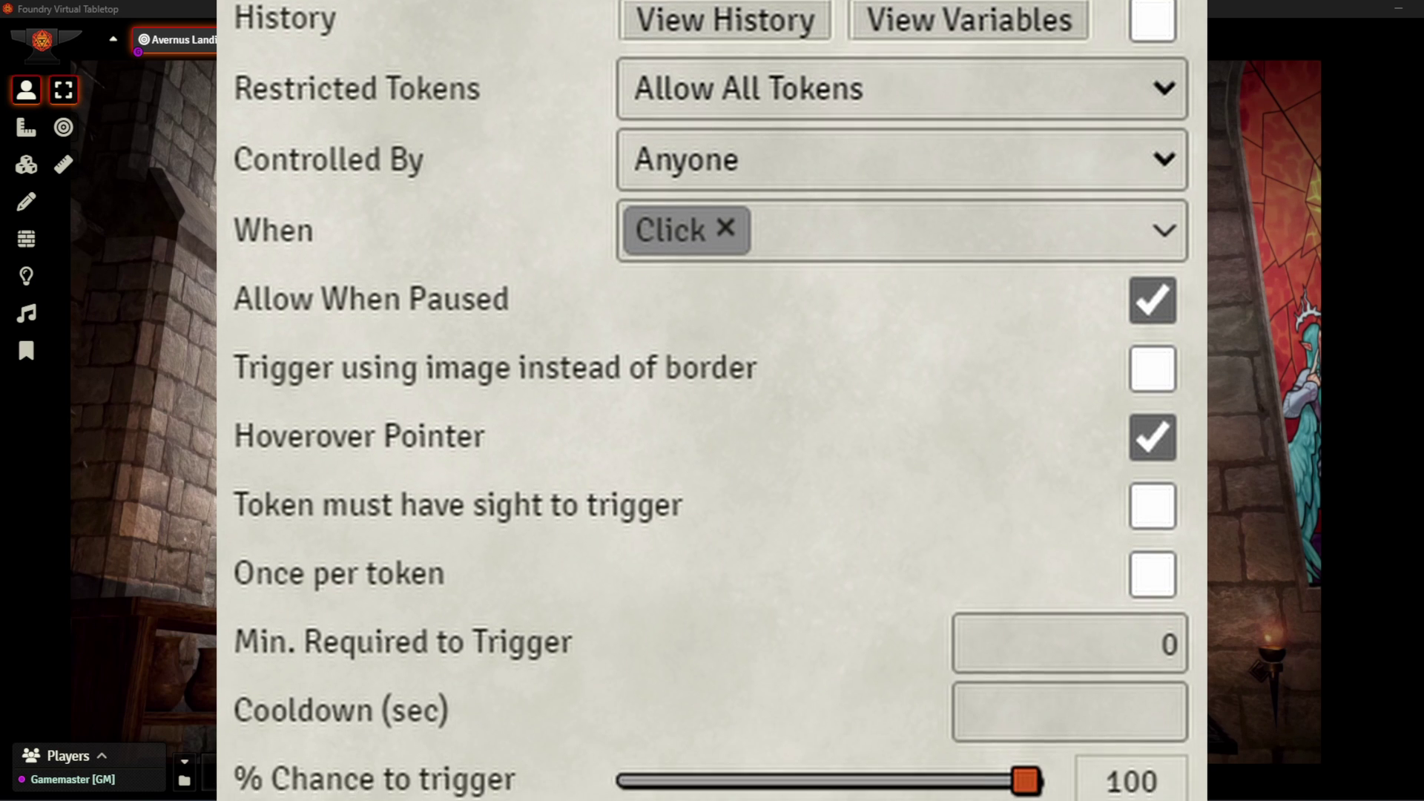
pyautogui.scroll(-3, 712, 400)
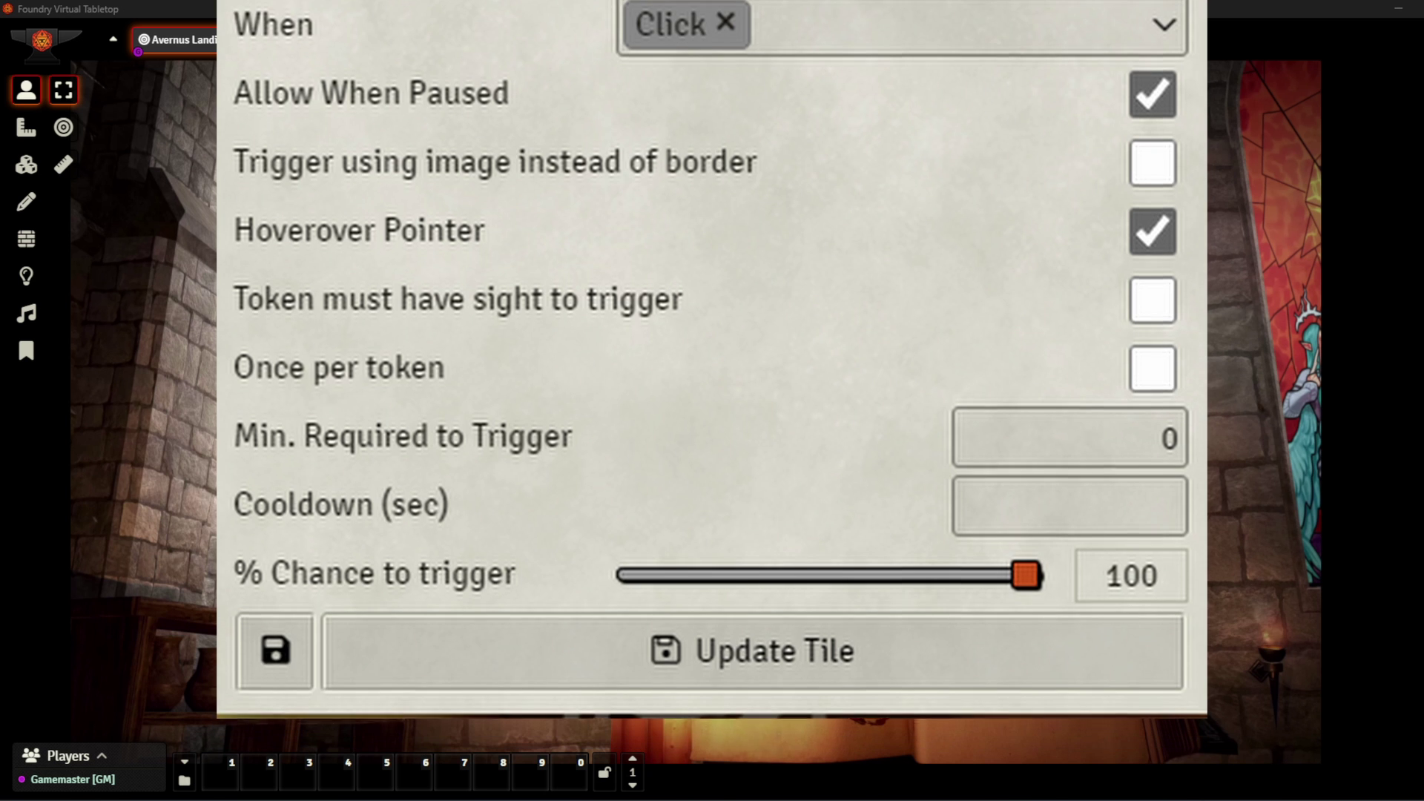
pyautogui.scroll(-2, 712, 400)
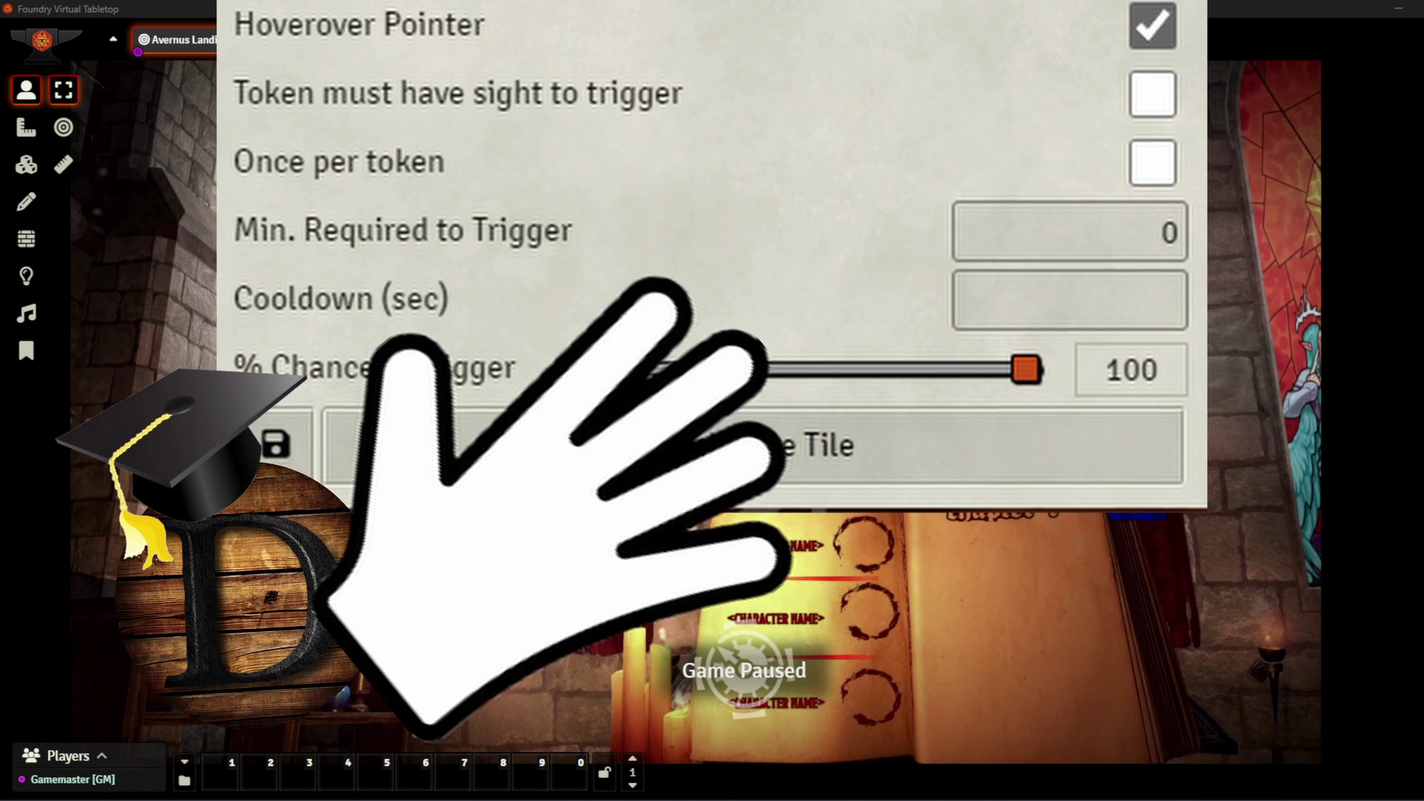
pyautogui.click(564, 445)
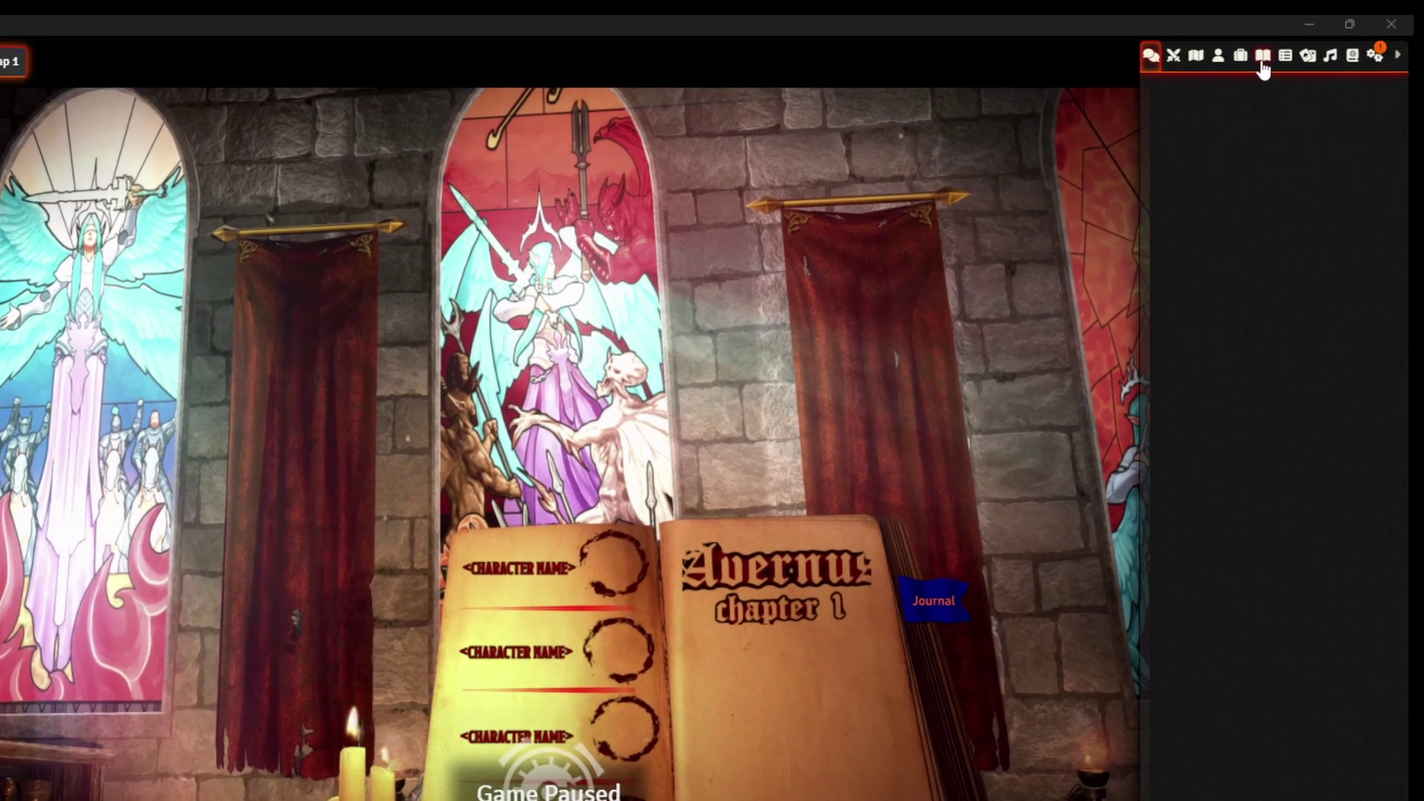
# Create a new journal entry named 'Journal'.
pyautogui.click(1263, 60)
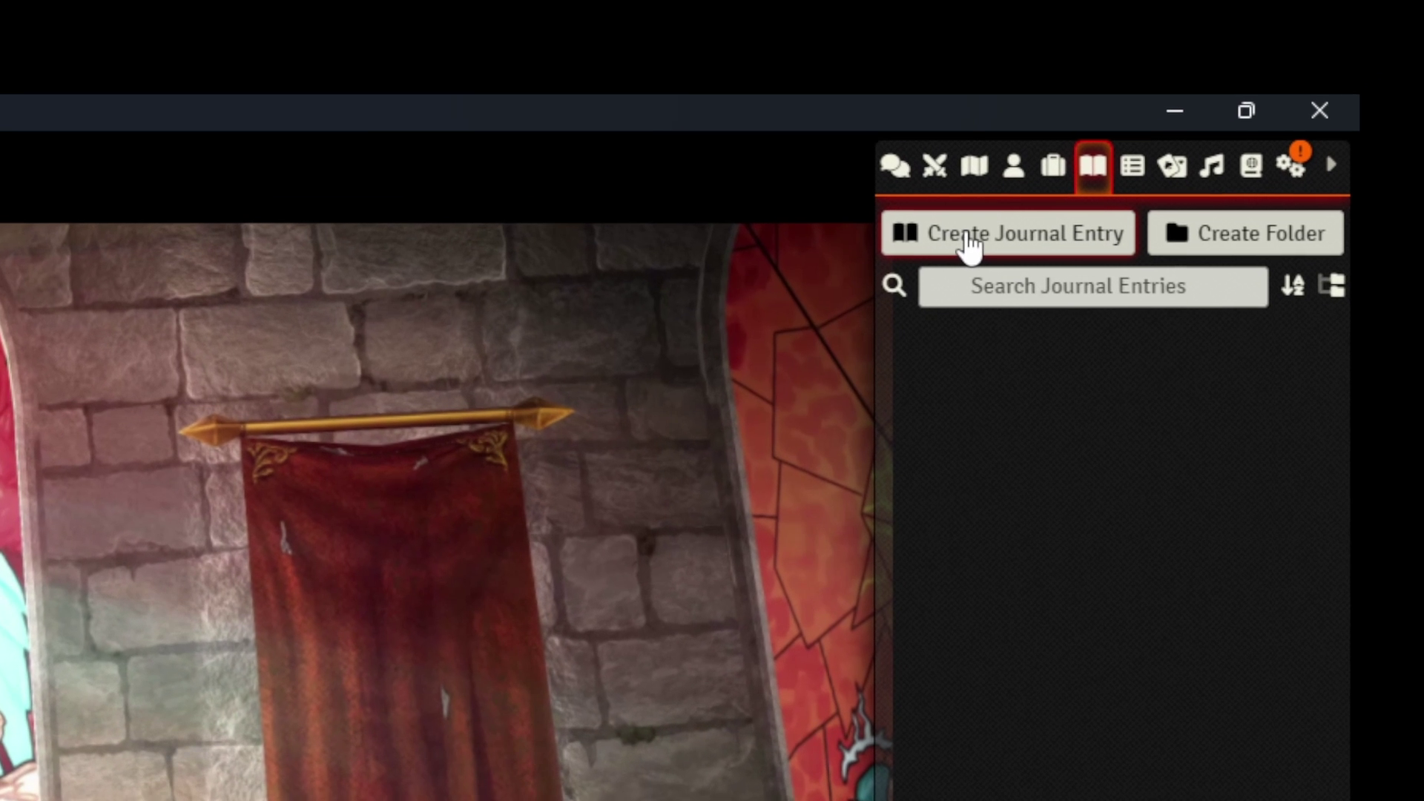
pyautogui.click(969, 238)
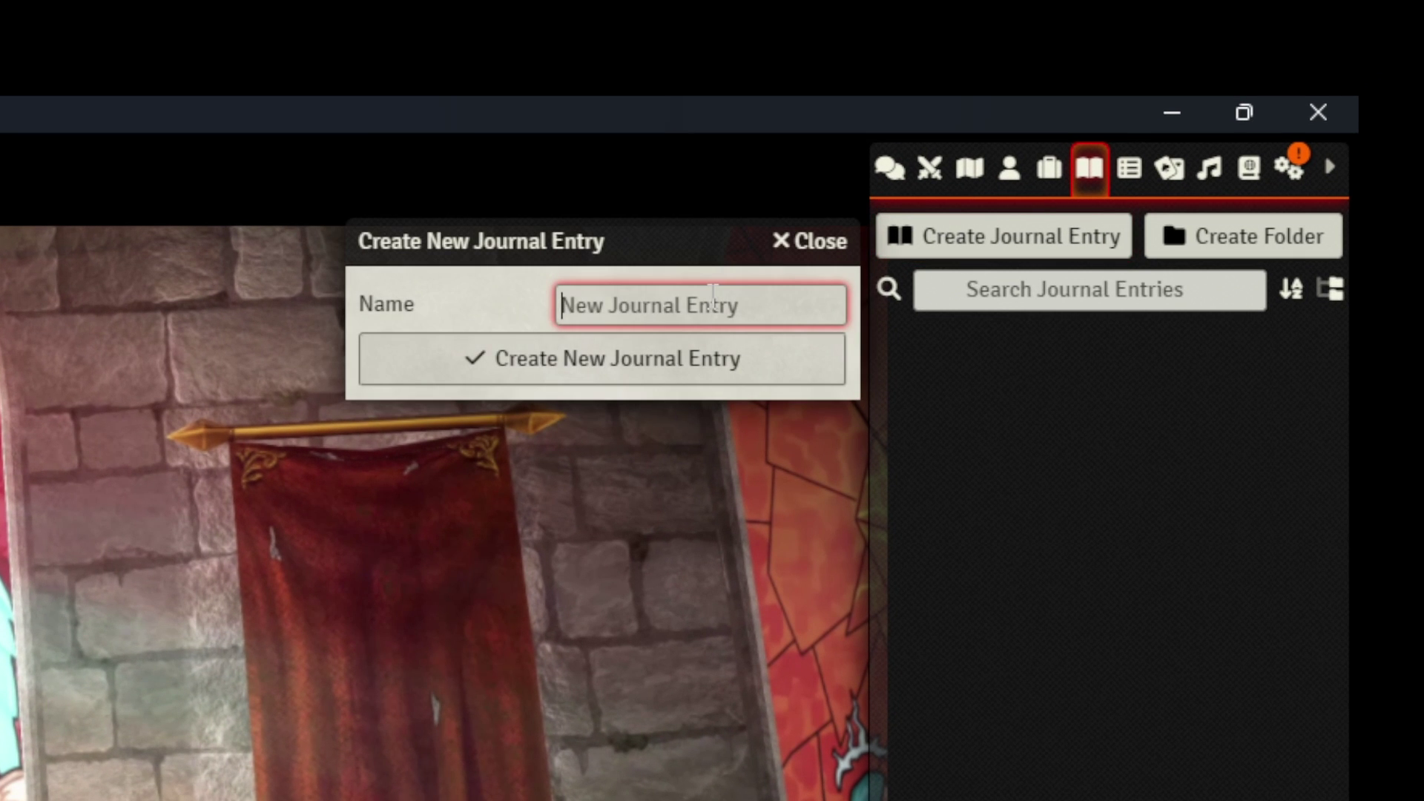
pyautogui.write('Journal')
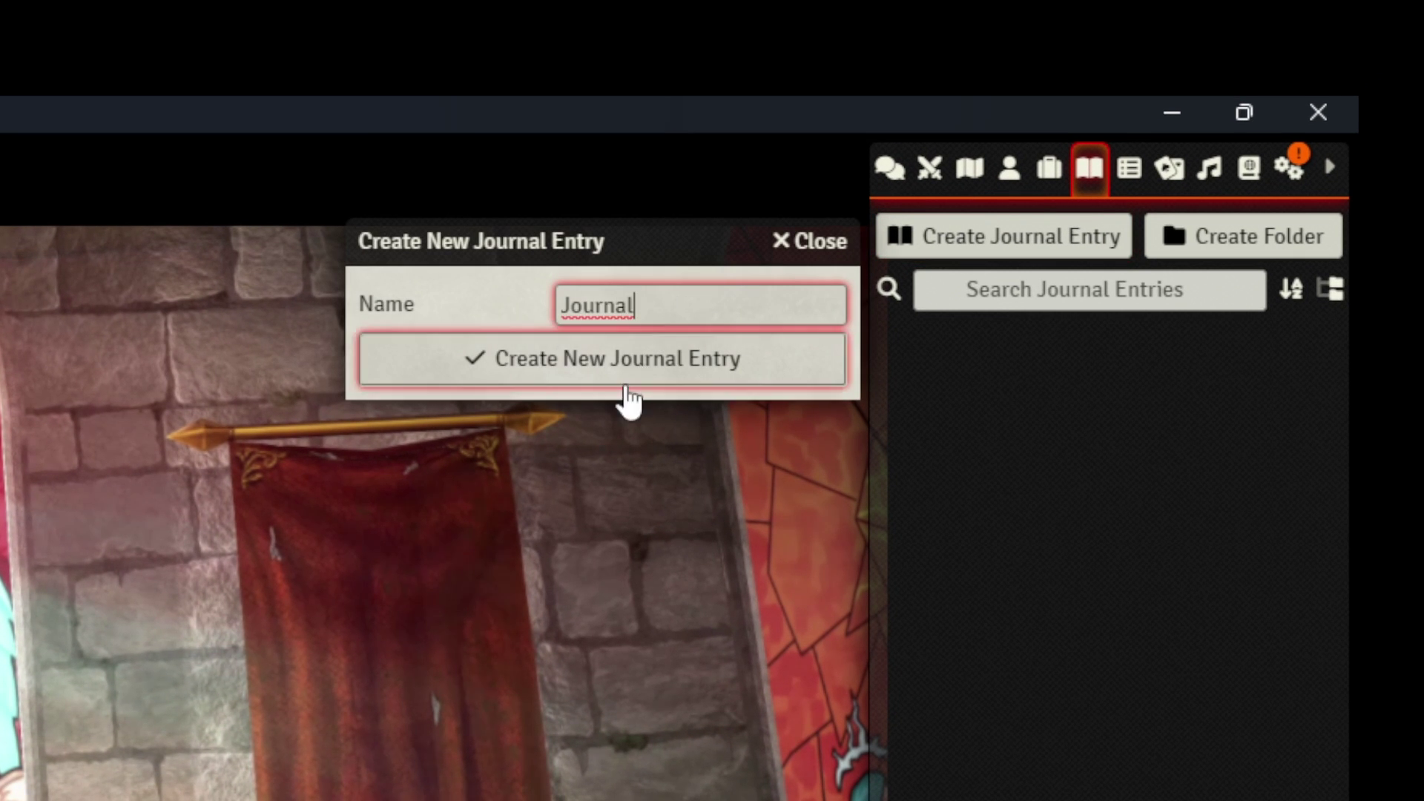
pyautogui.click(621, 380)
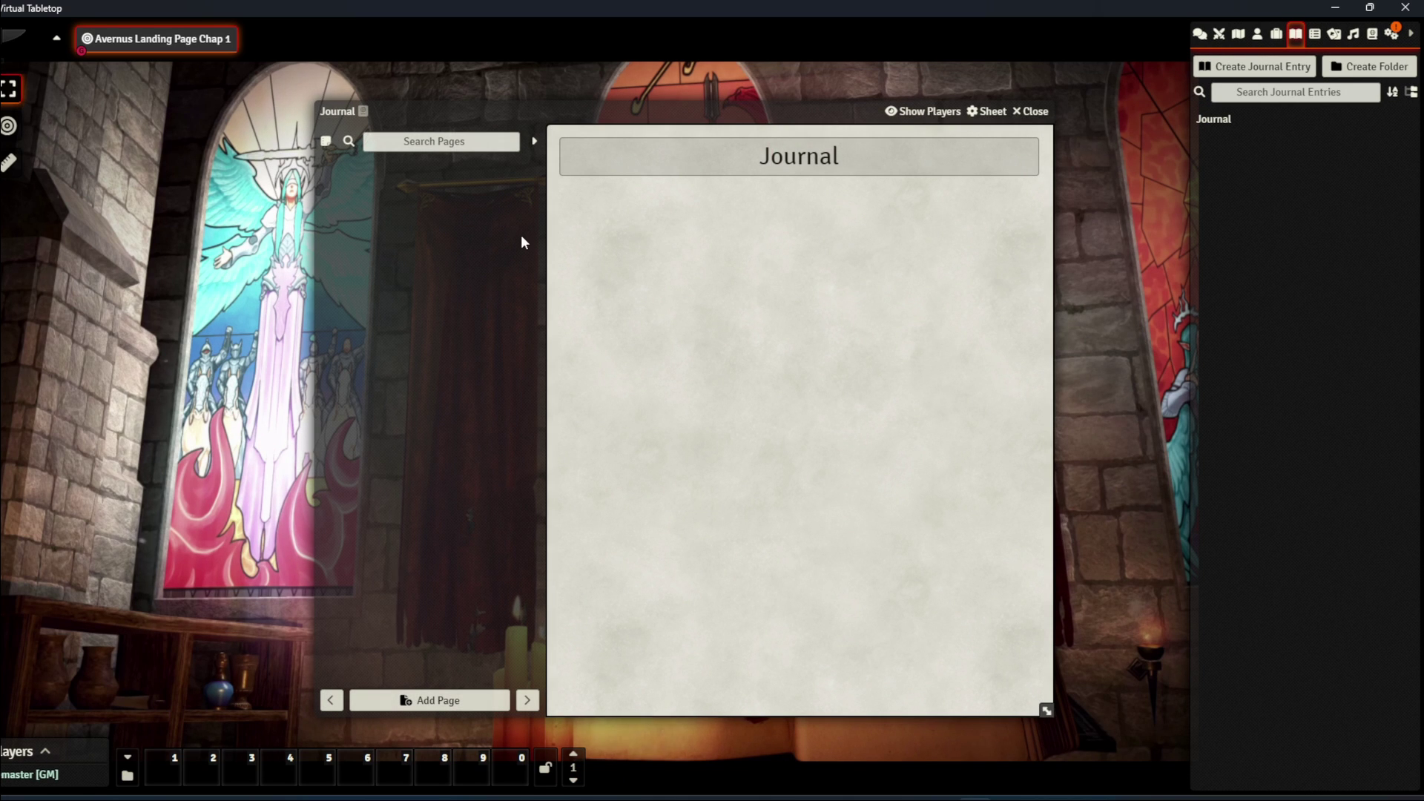
# Add a page reading 'Yay I have created a journal!' and save it.
pyautogui.click(457, 701)
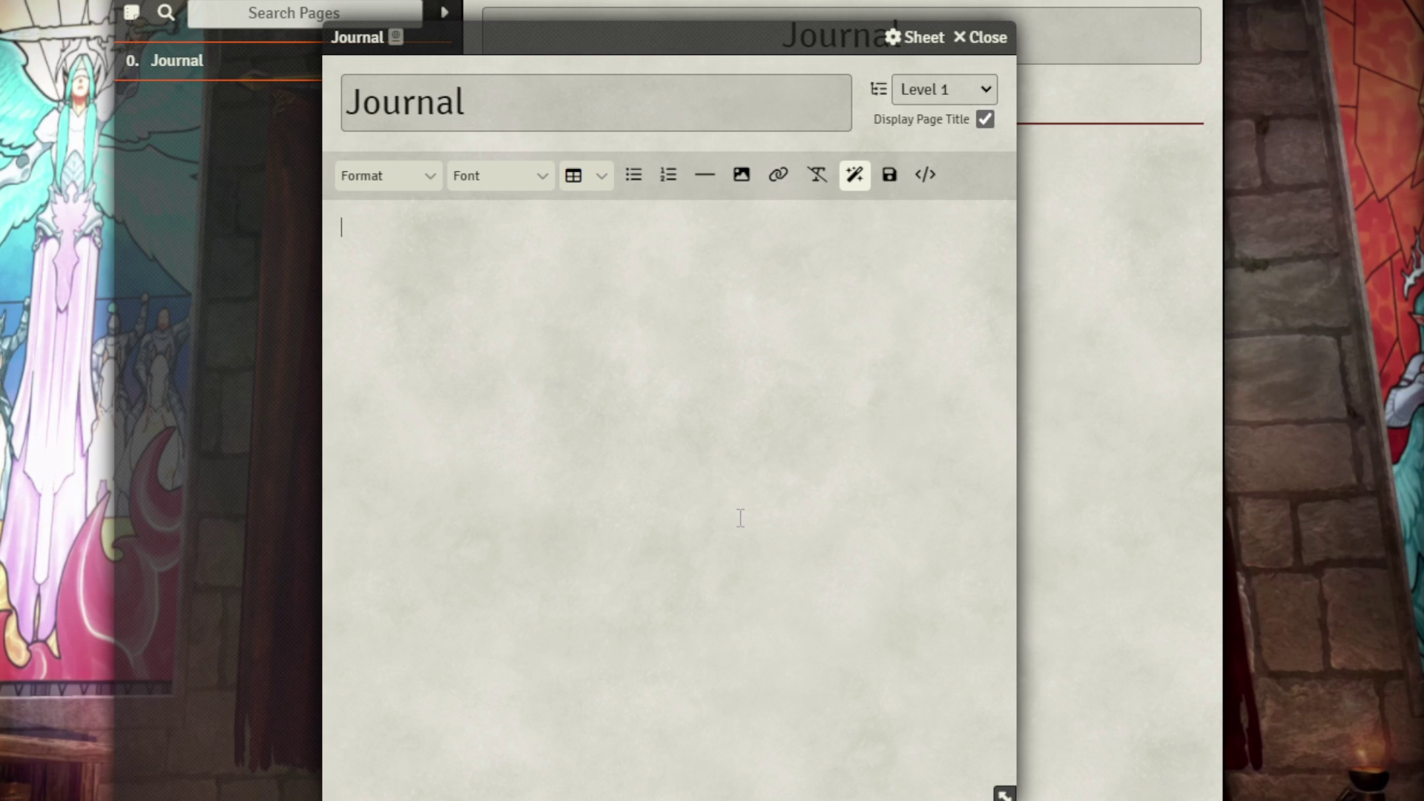
pyautogui.write('Yay I')
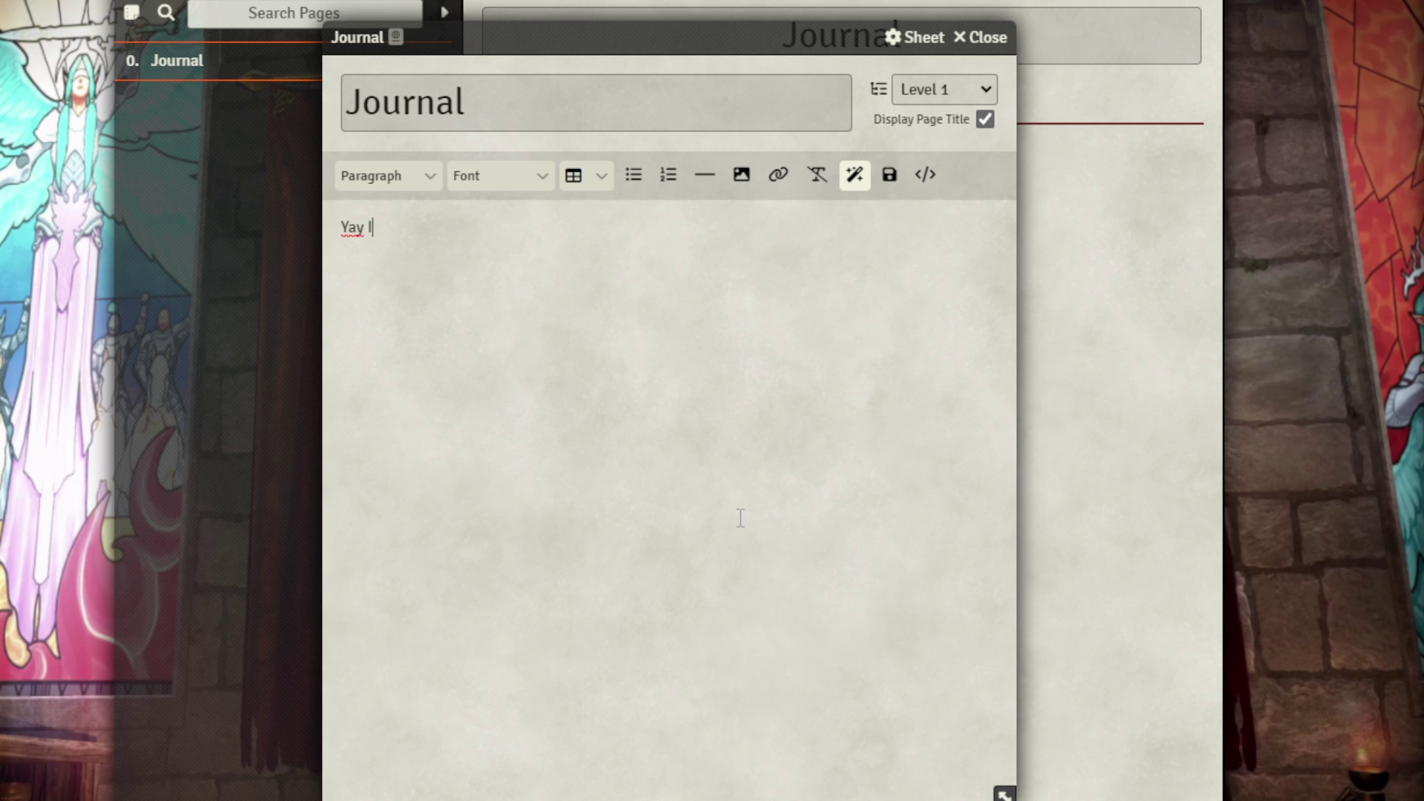
pyautogui.write(' have creat')
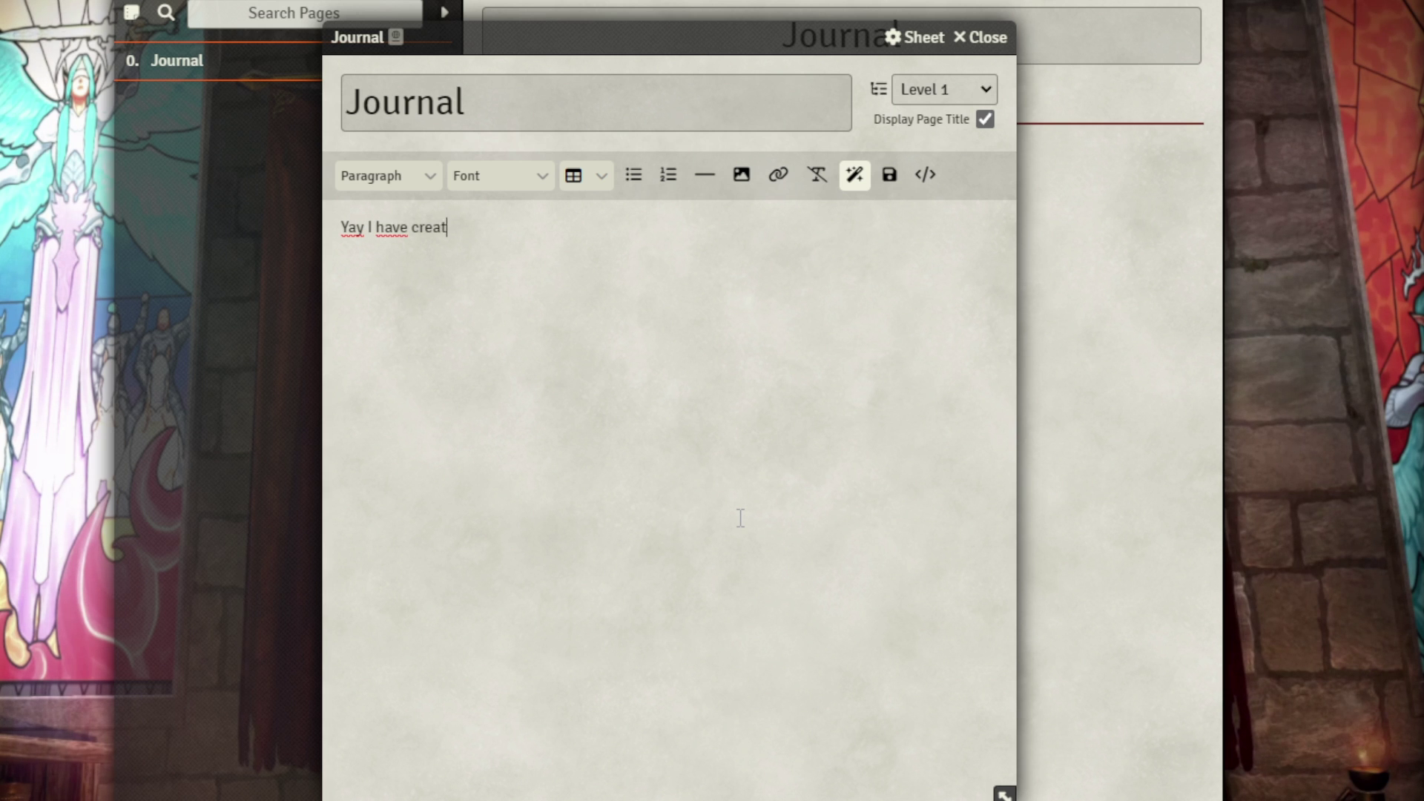
pyautogui.write('ed a jou')
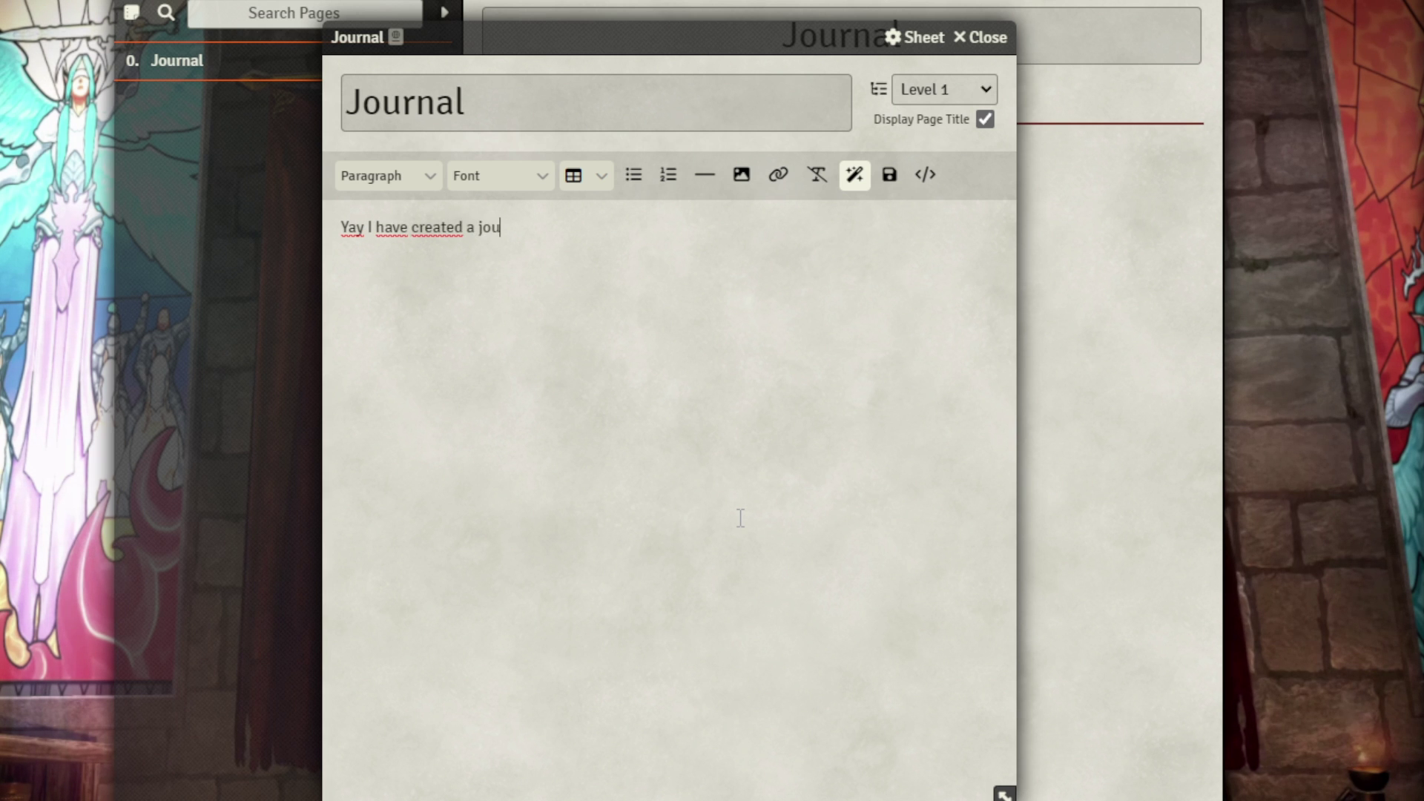
pyautogui.write('rnal!')
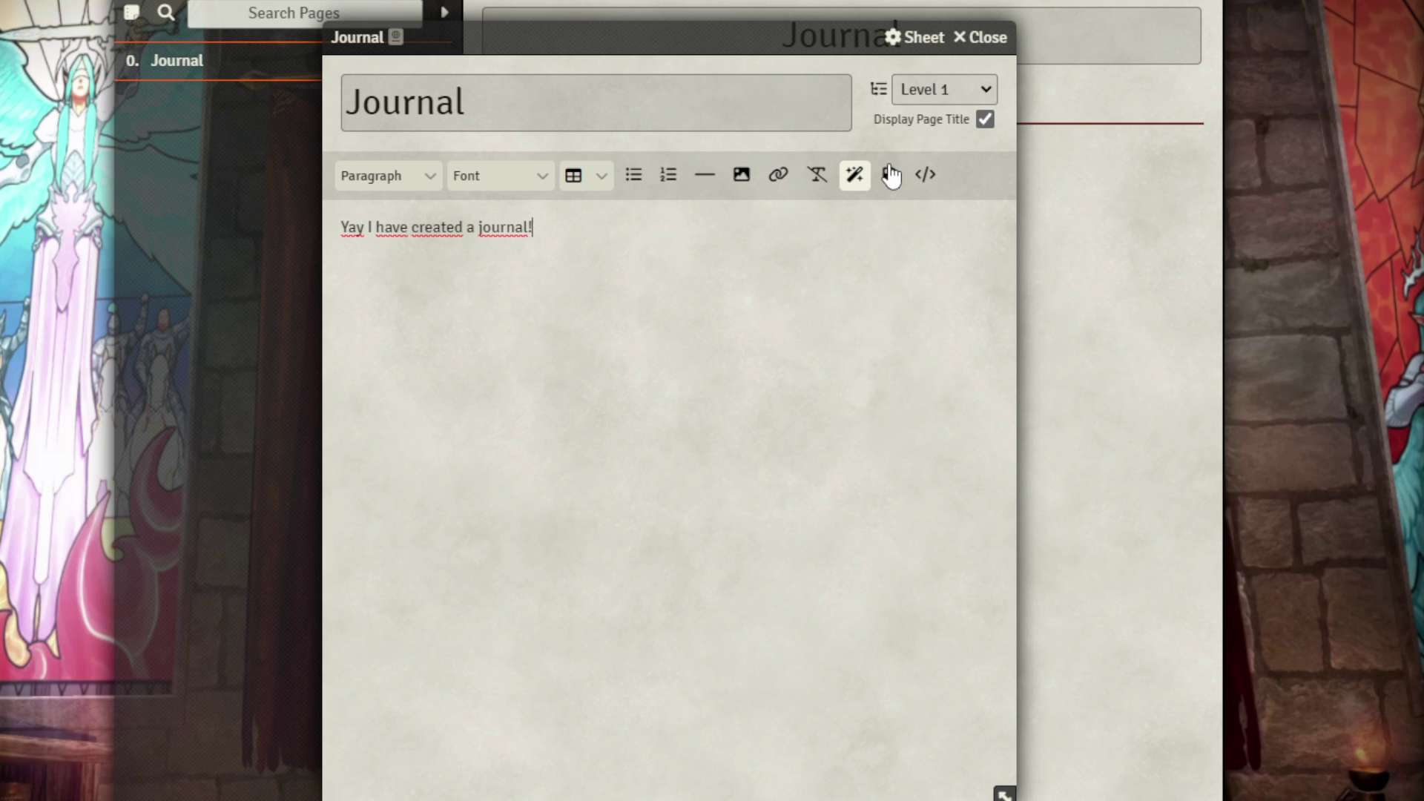
pyautogui.click(889, 174)
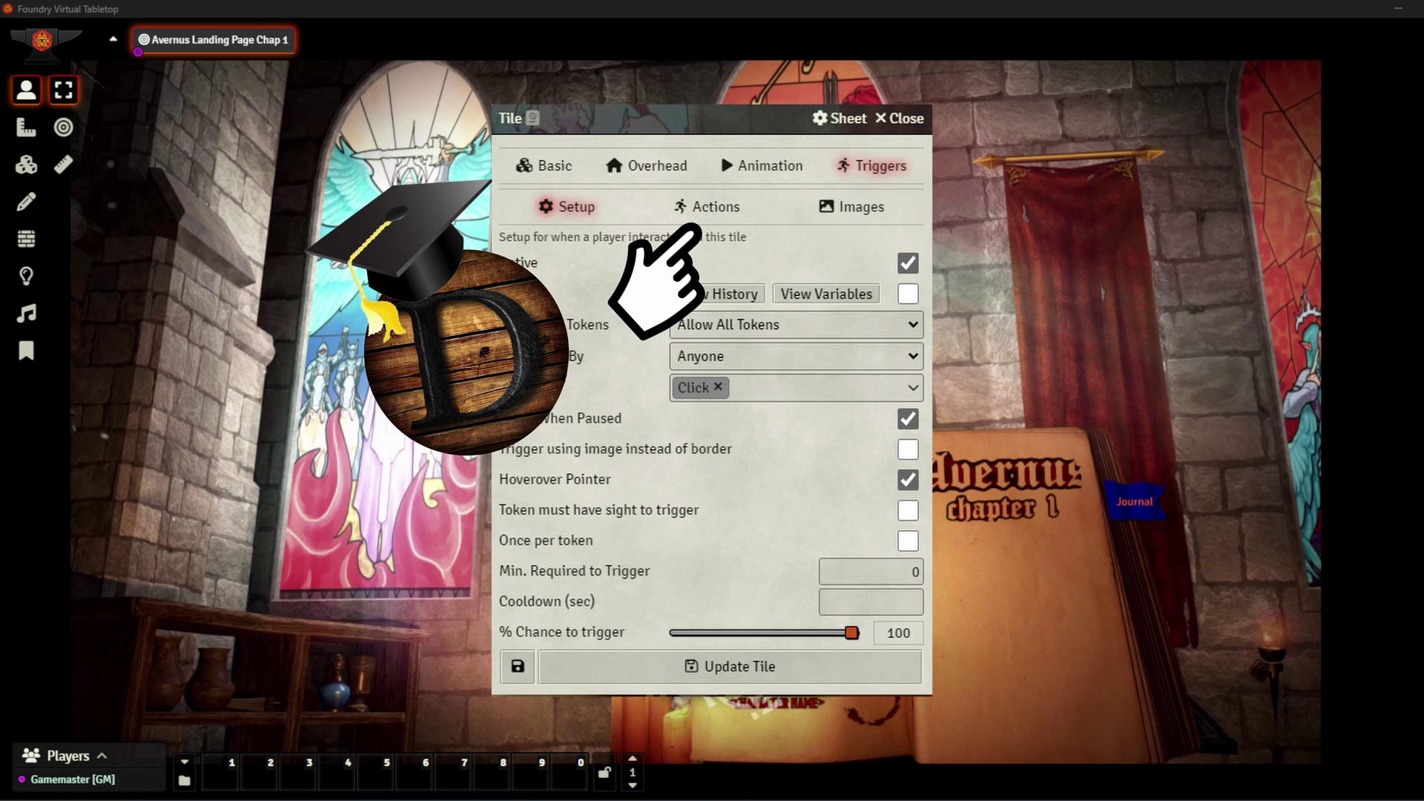
# Add an Open a Journal action targeting the 'Journal' entry for everyone, then update the tile.
pyautogui.click(723, 205)
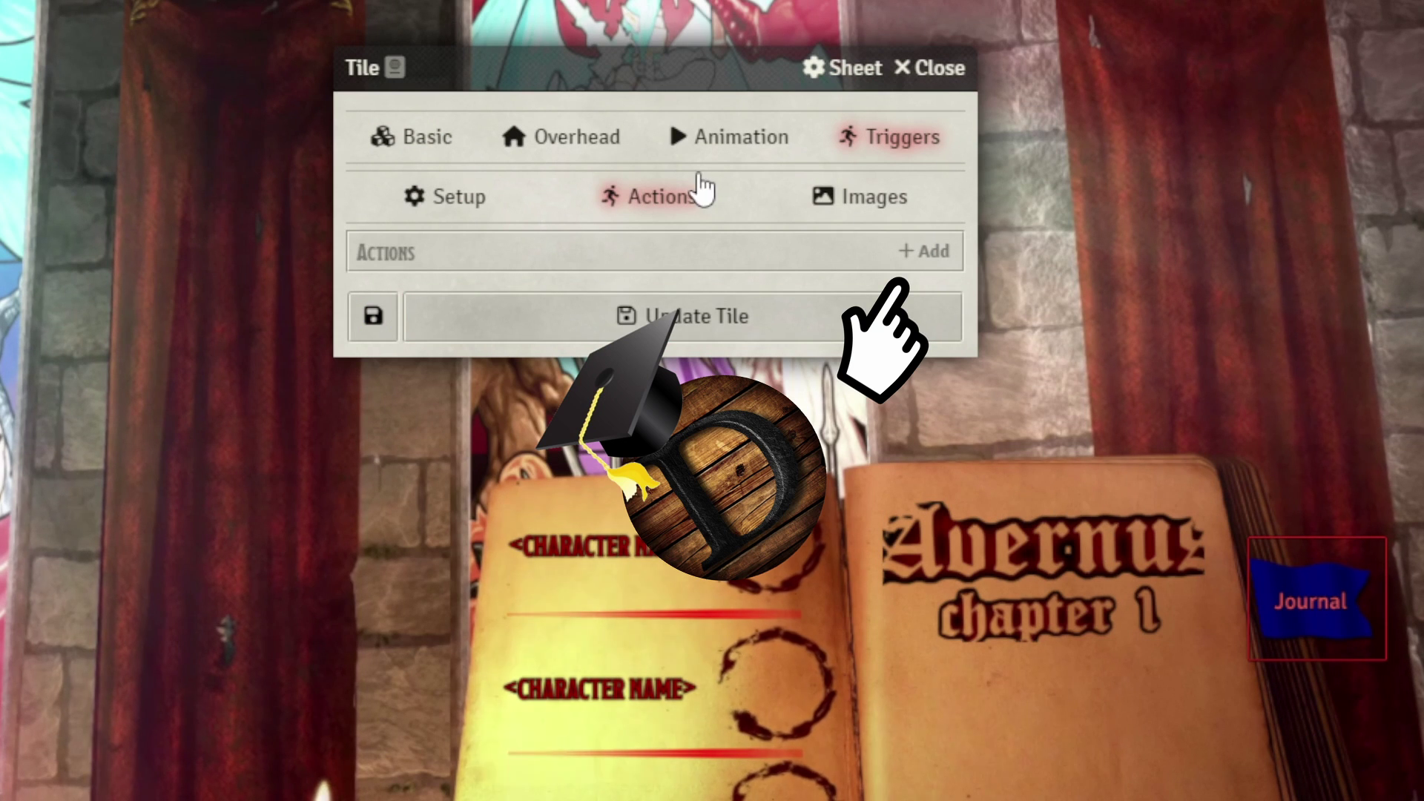
pyautogui.click(925, 251)
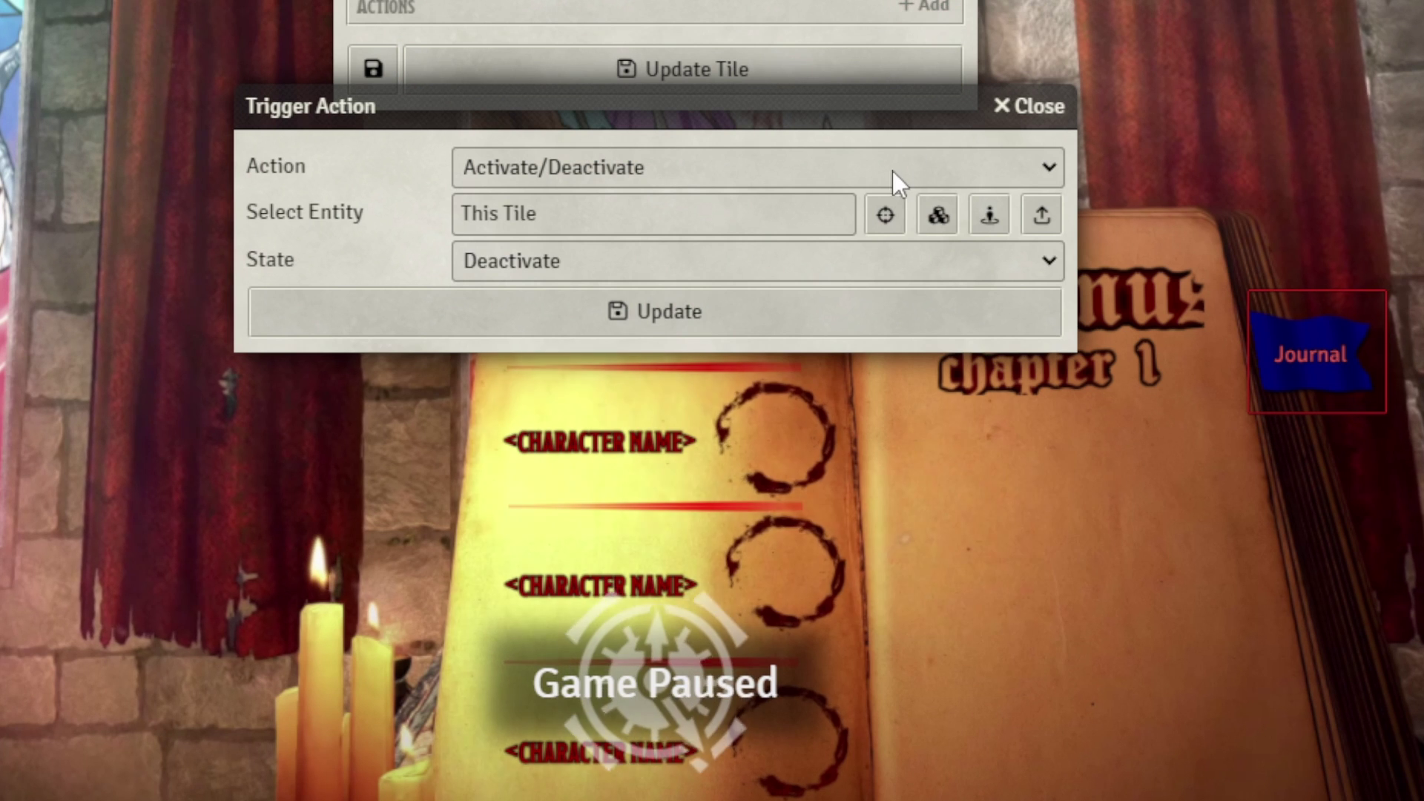
pyautogui.click(889, 420)
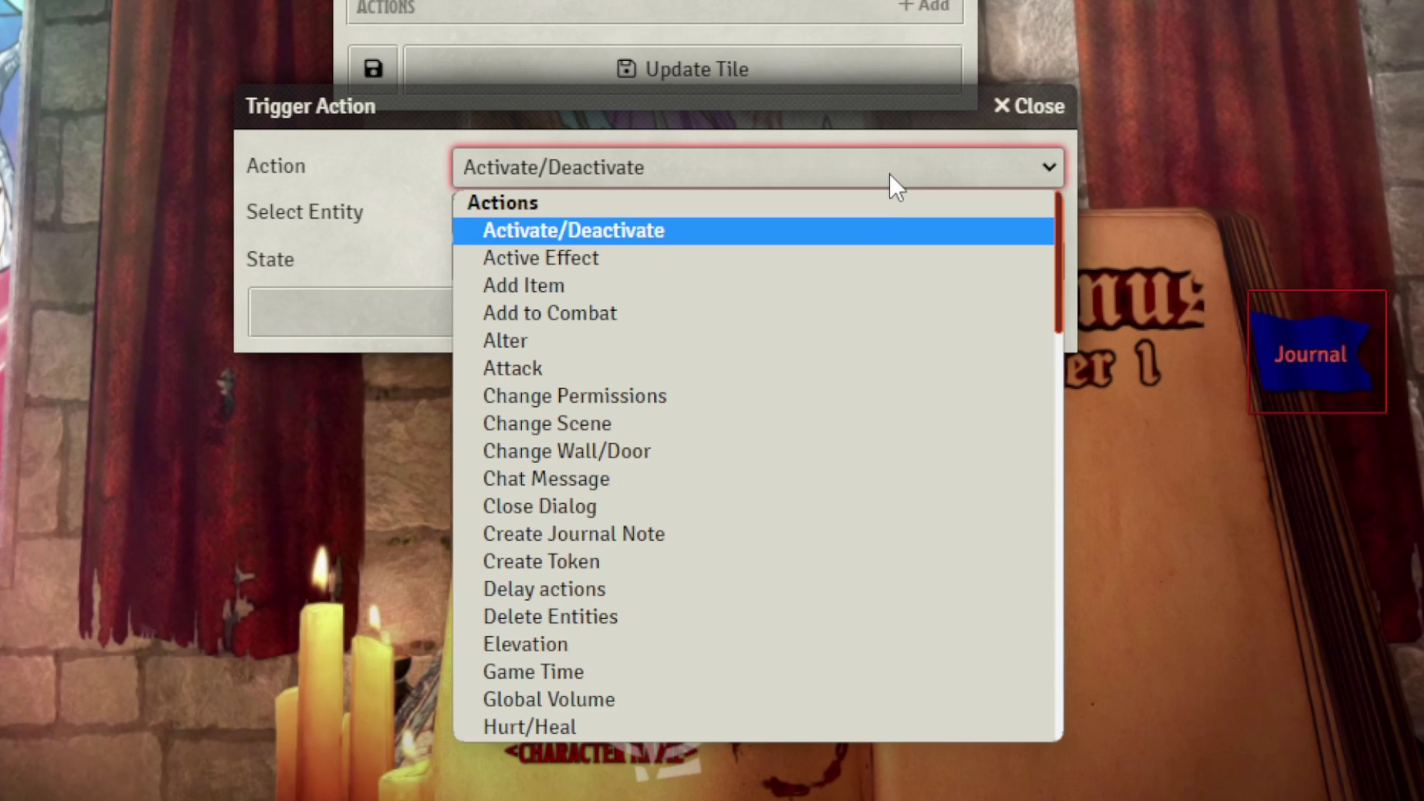
pyautogui.scroll(-4, 846, 627)
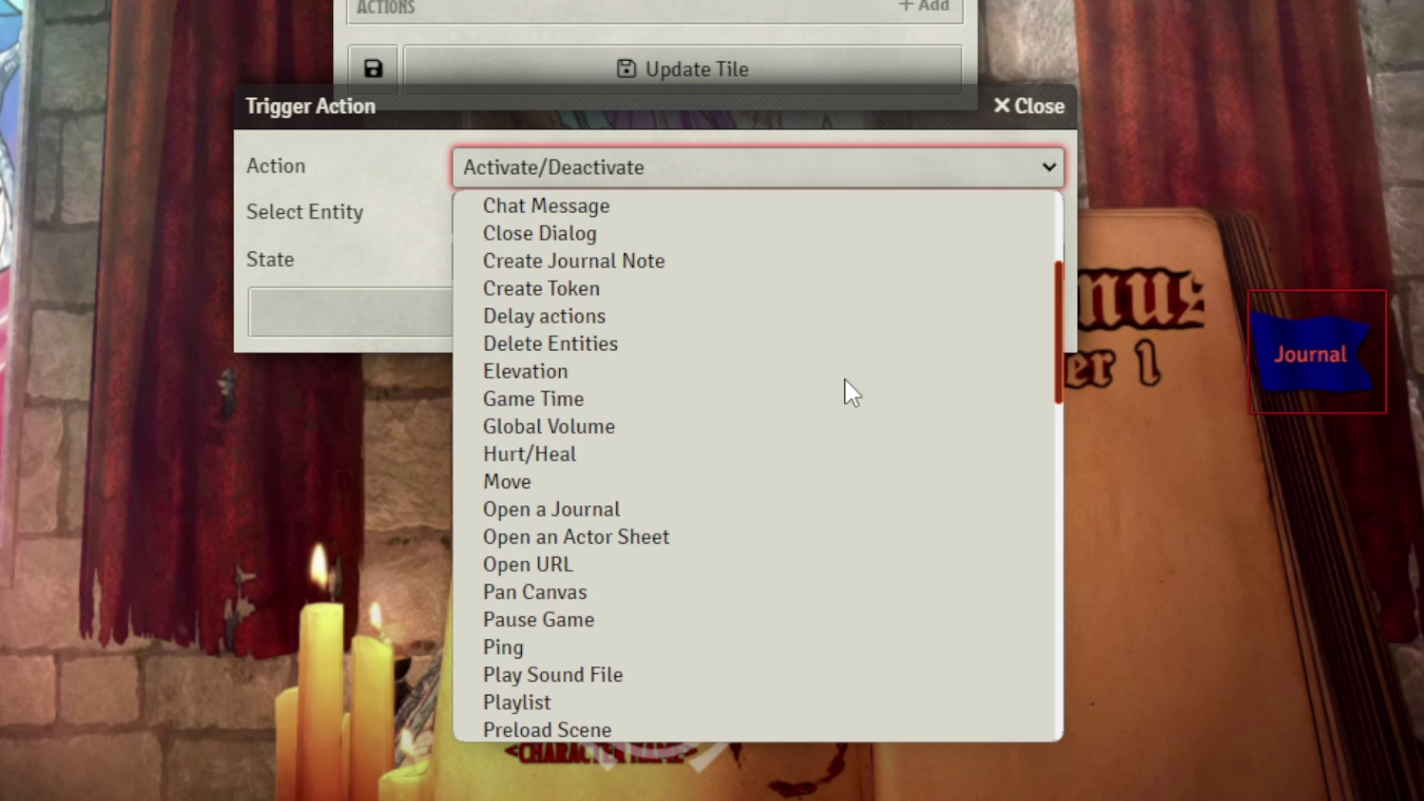
pyautogui.scroll(-1, 831, 394)
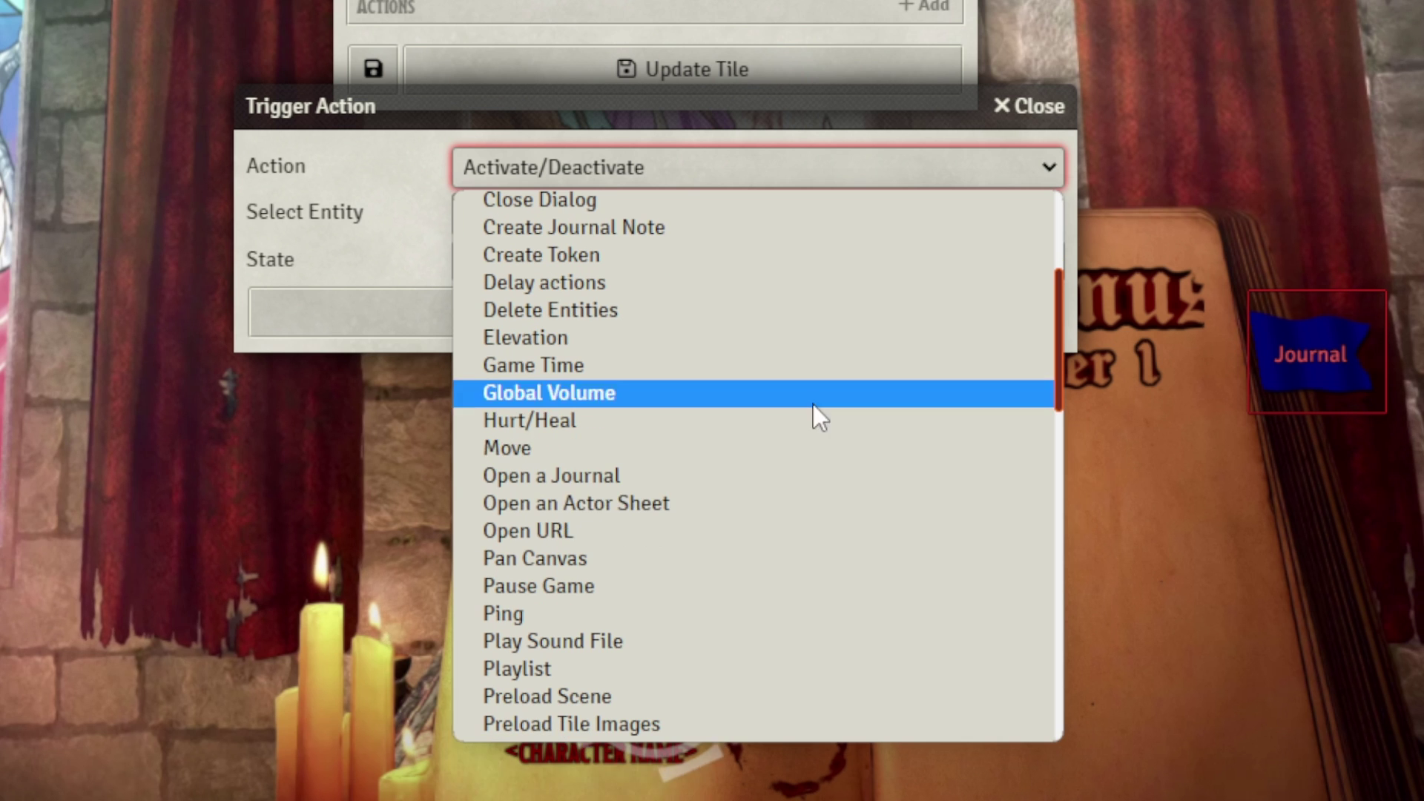
pyautogui.click(724, 484)
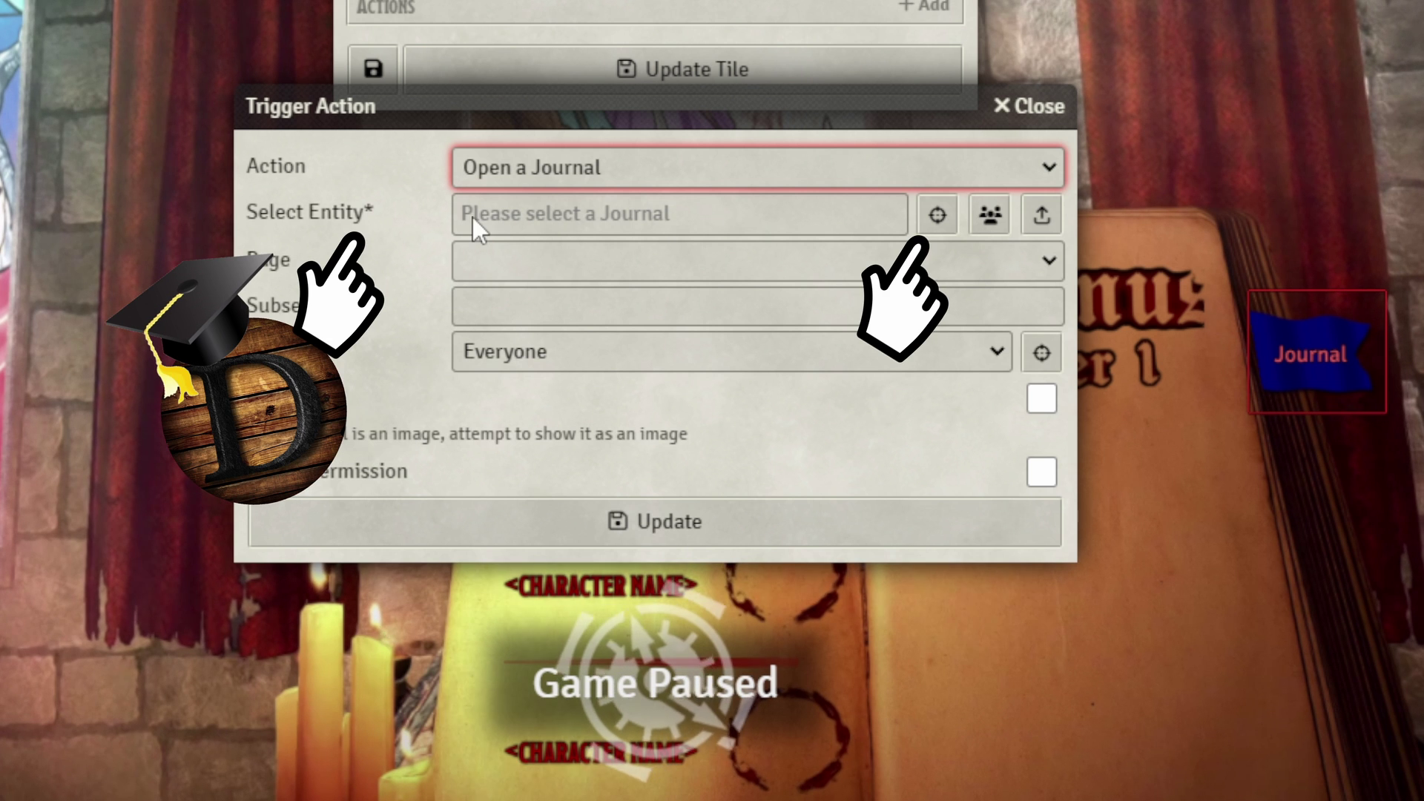
pyautogui.click(939, 220)
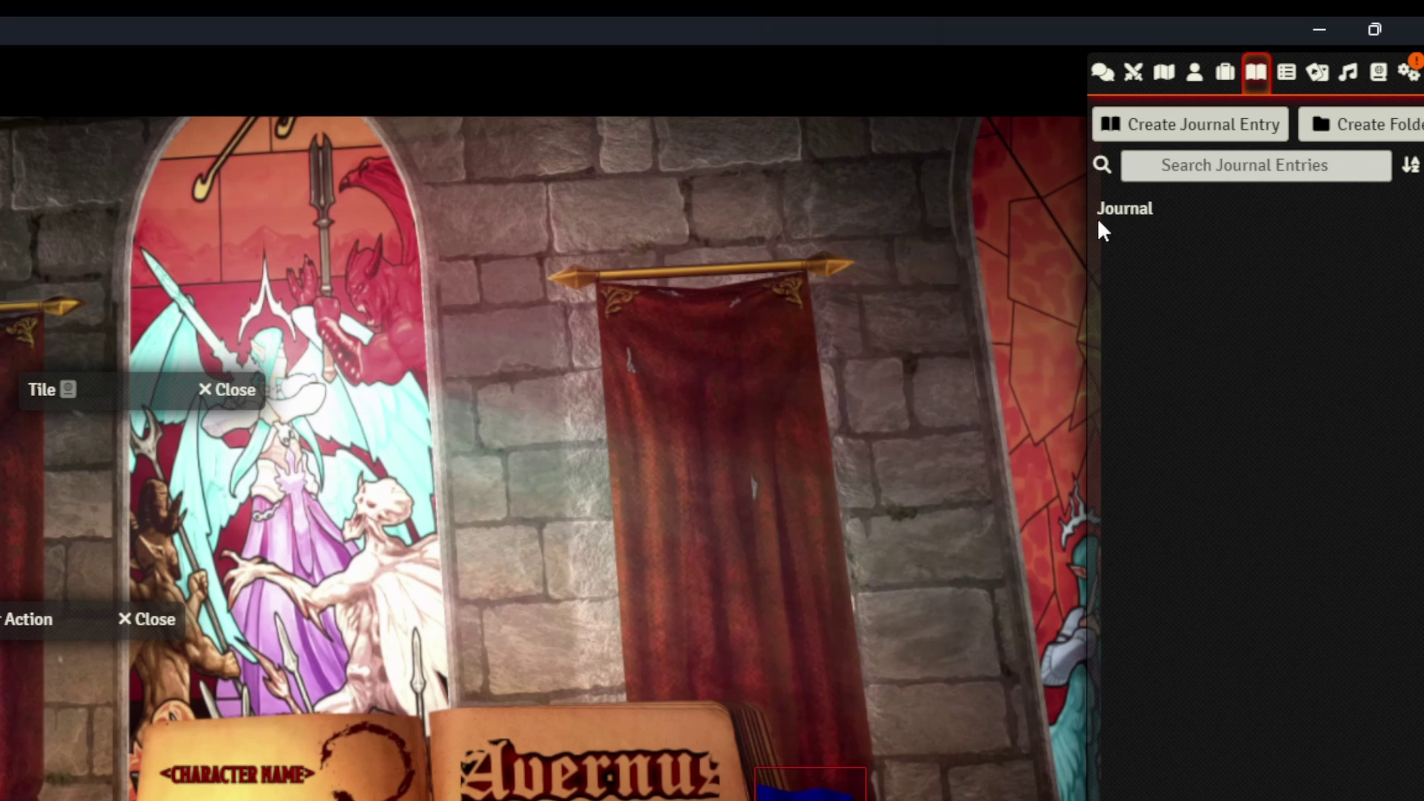
pyautogui.click(1132, 219)
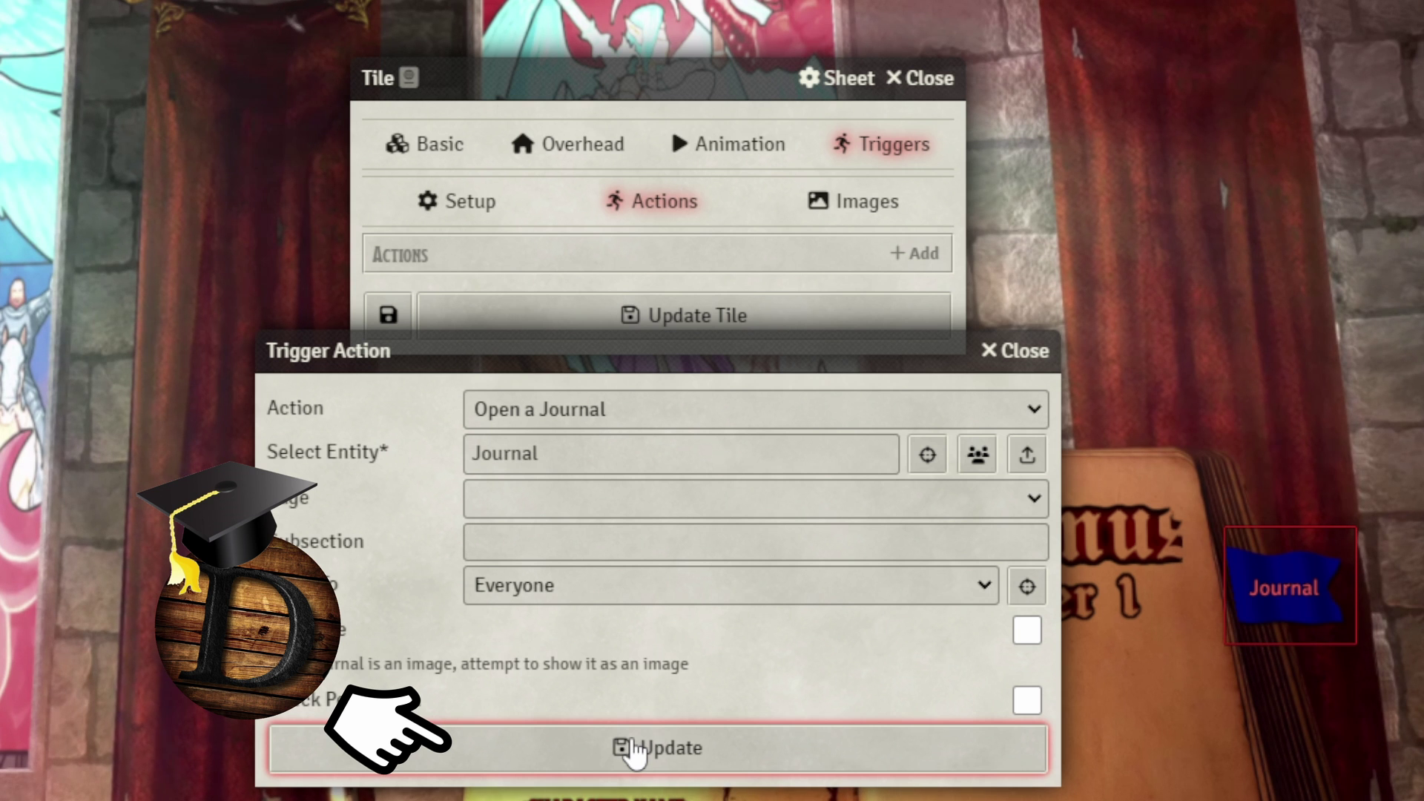
pyautogui.click(635, 749)
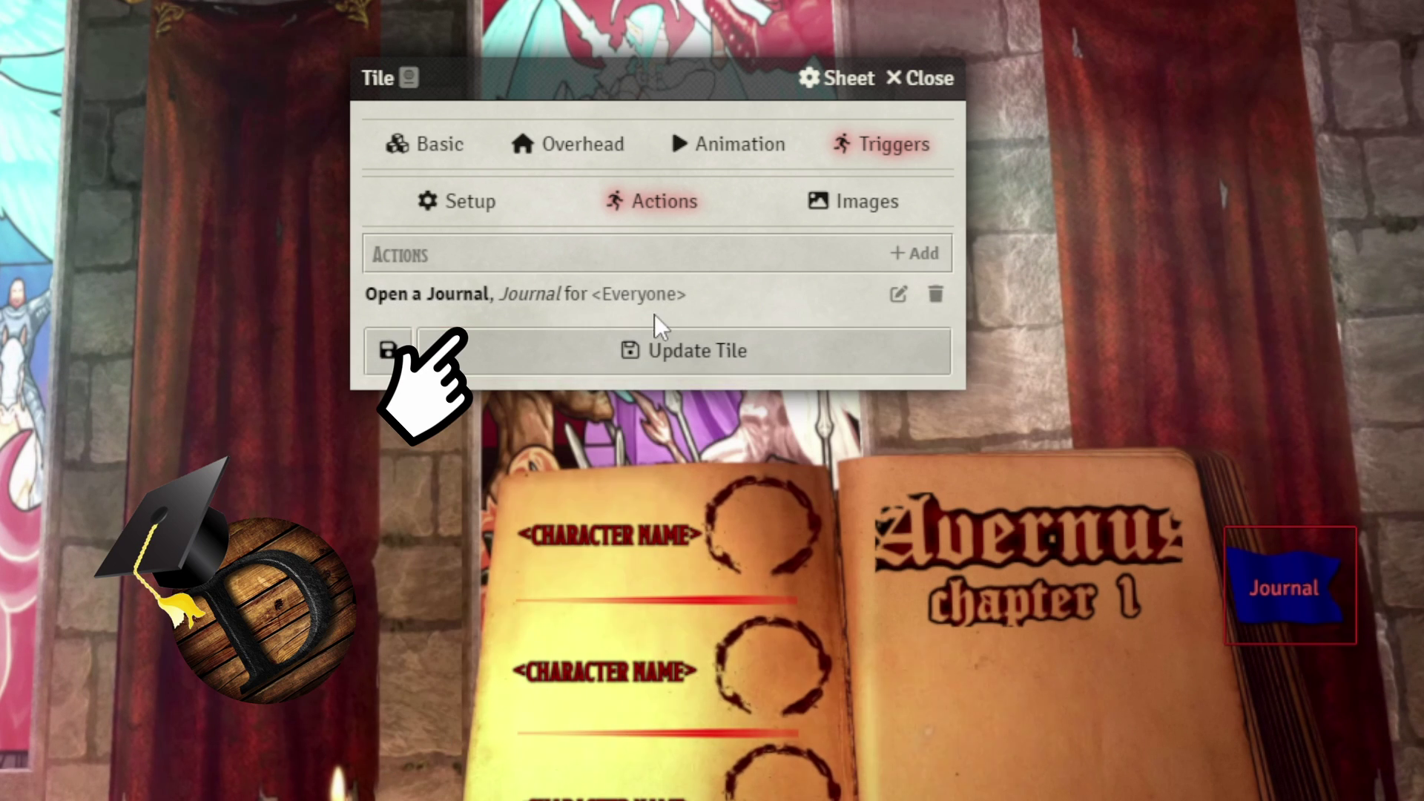
pyautogui.click(654, 356)
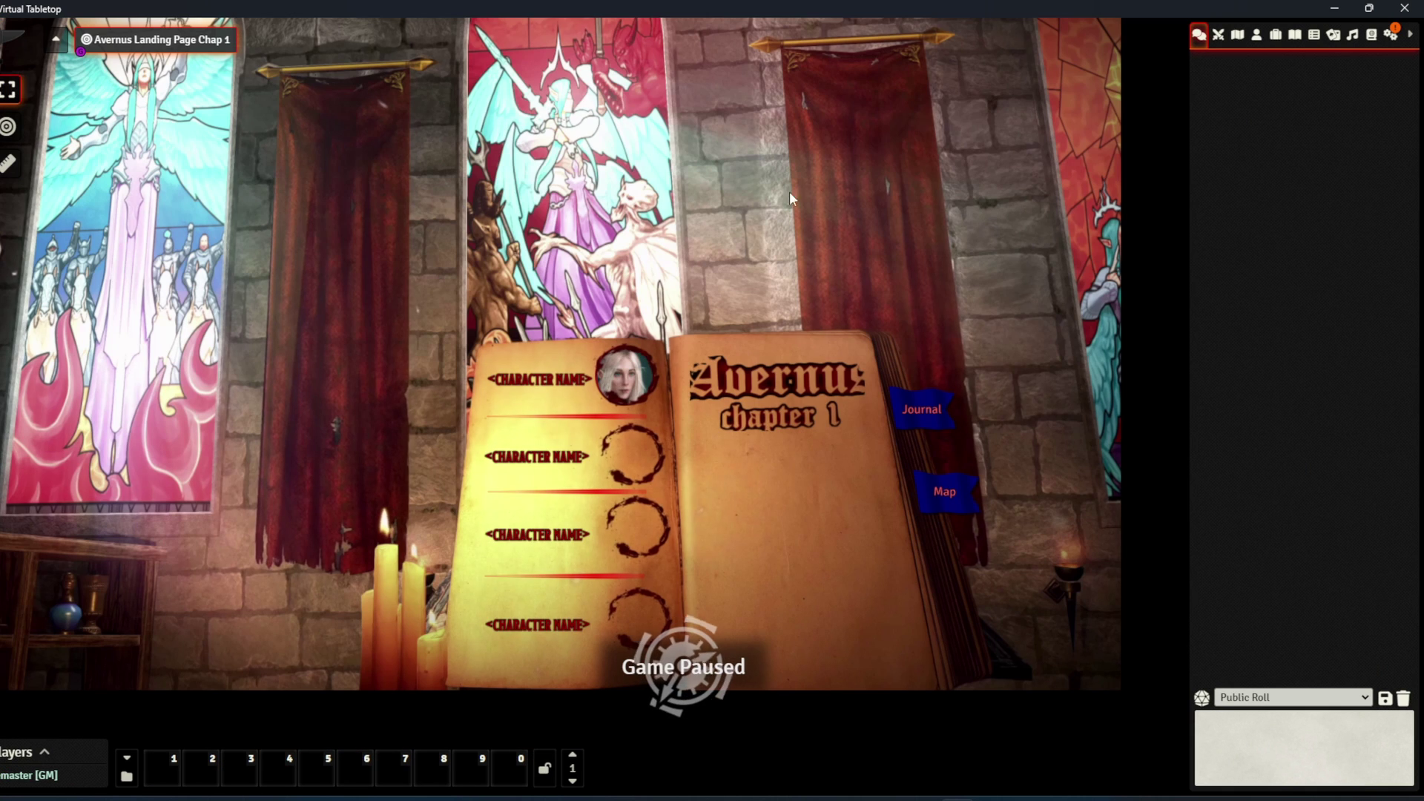
# Test Arya's portrait by opening her character sheet, then close it.
pyautogui.doubleClick(633, 389)
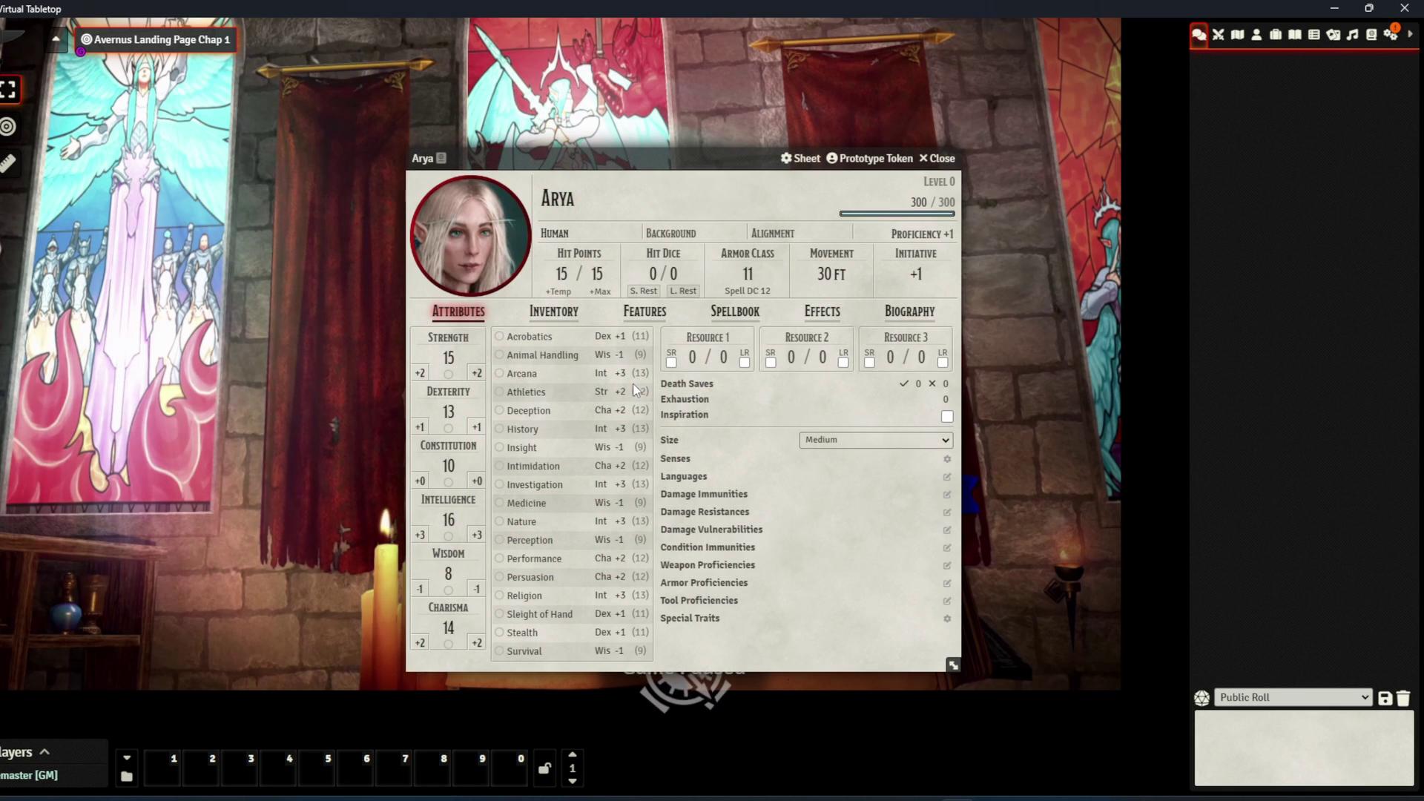
pyautogui.click(944, 159)
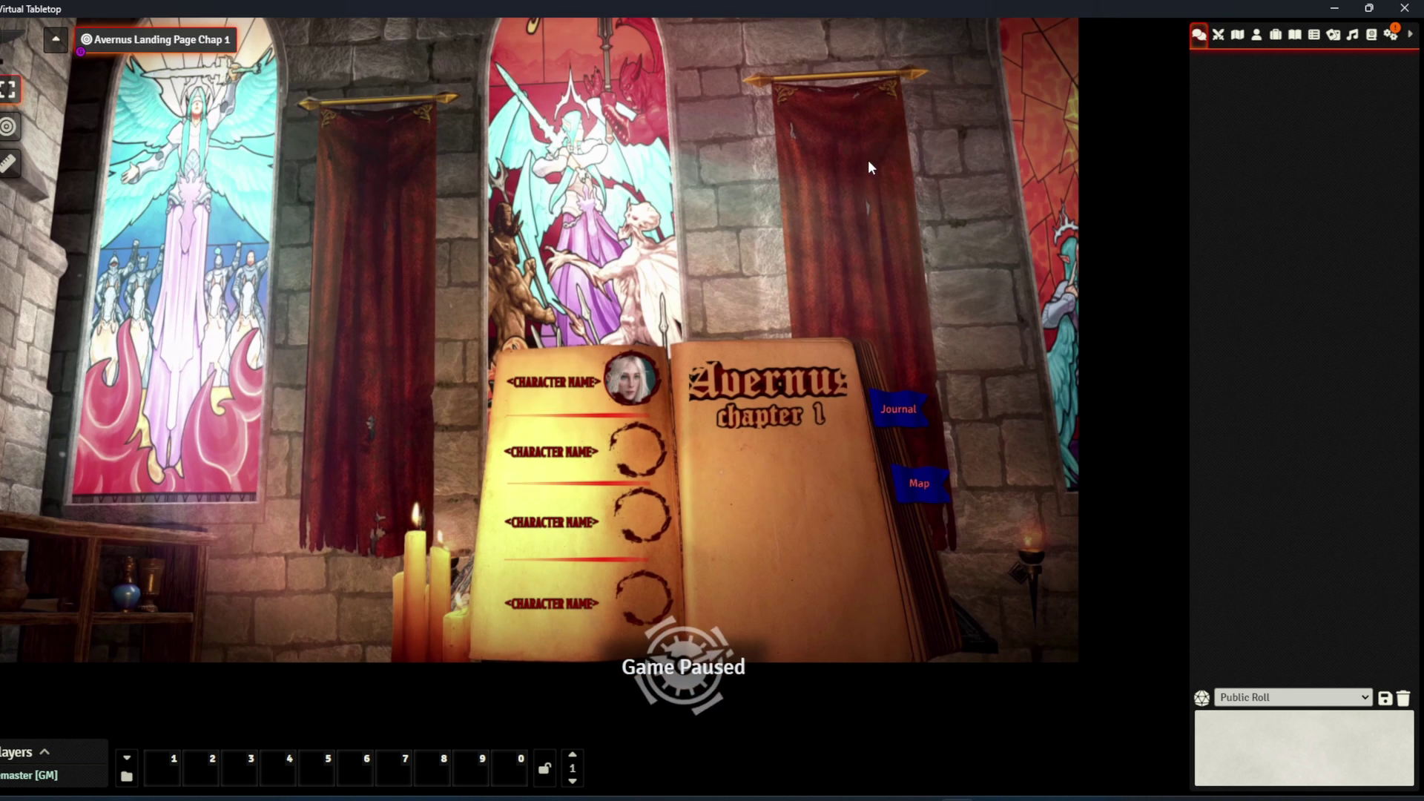